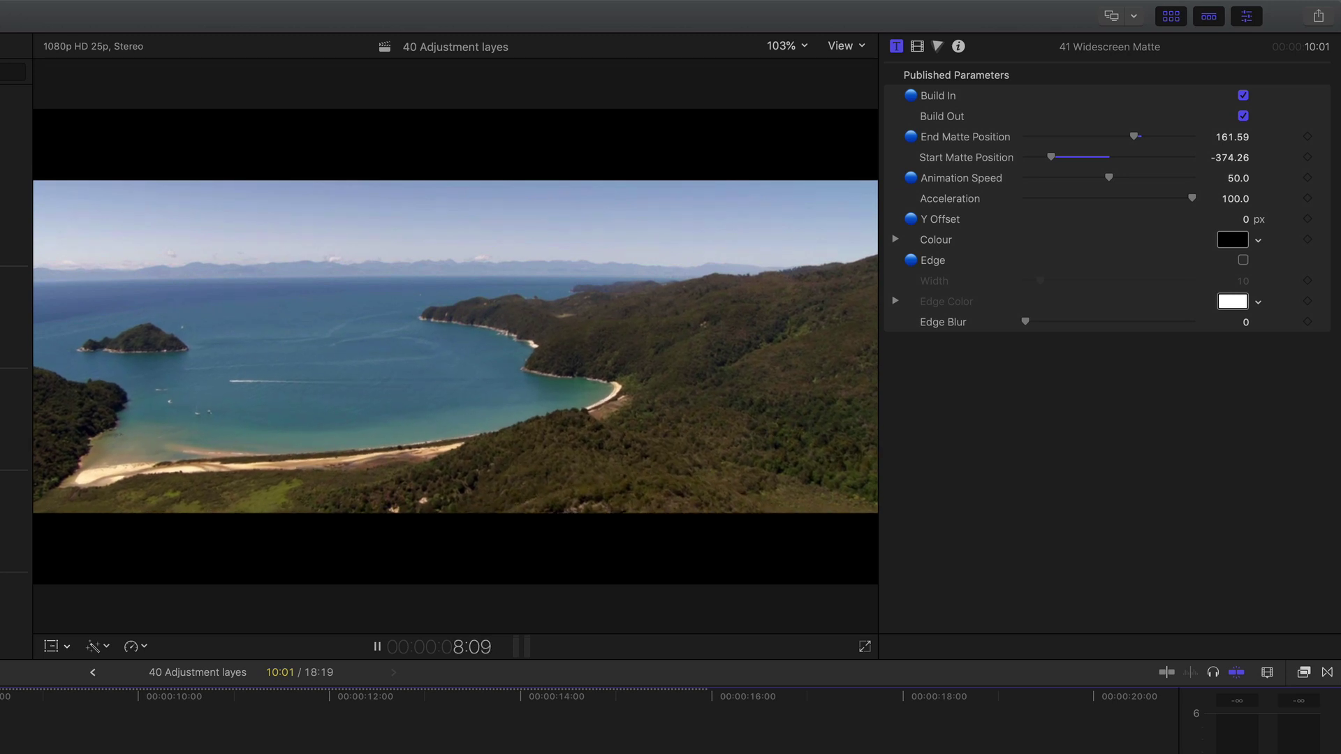
drag(1109, 178, 1071, 179)
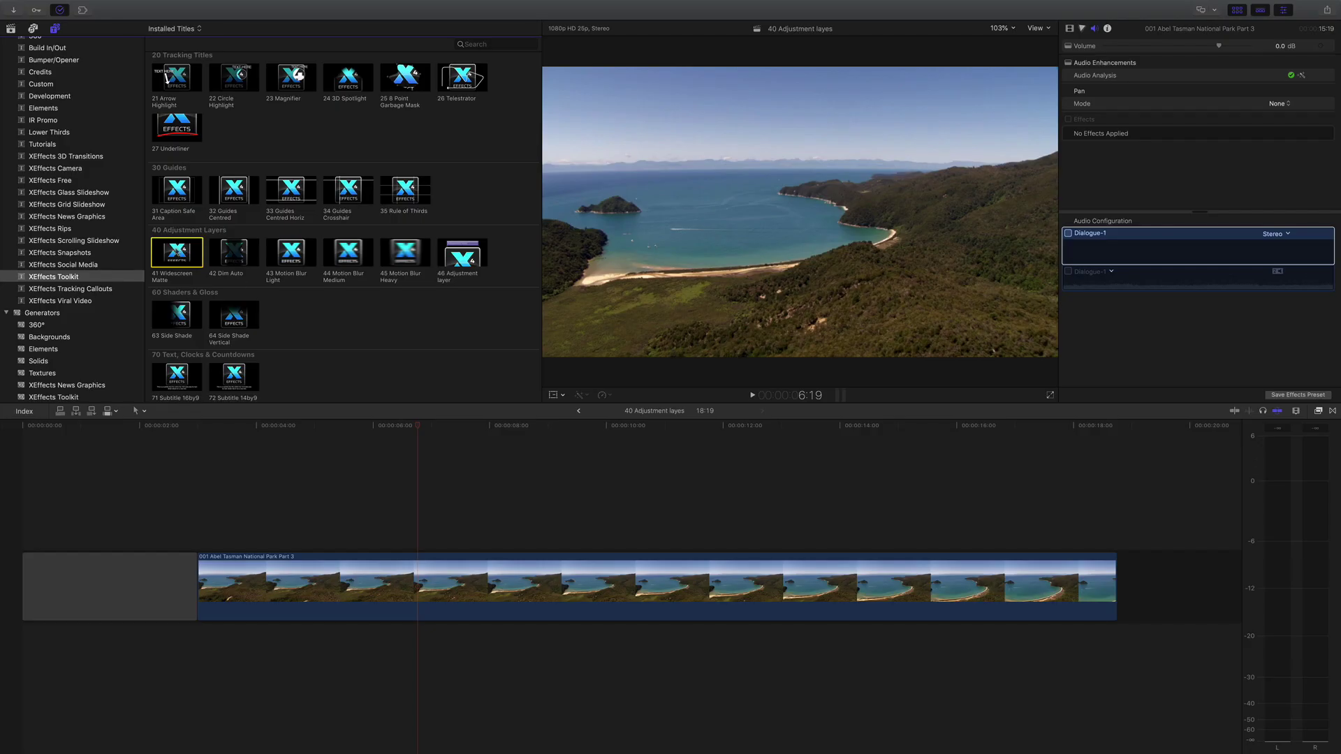
- Add the 41 Widescreen Matte title above the Abel Tasman National Park clip and set its End Matte Position to 161.59
drag(176, 252, 369, 542)
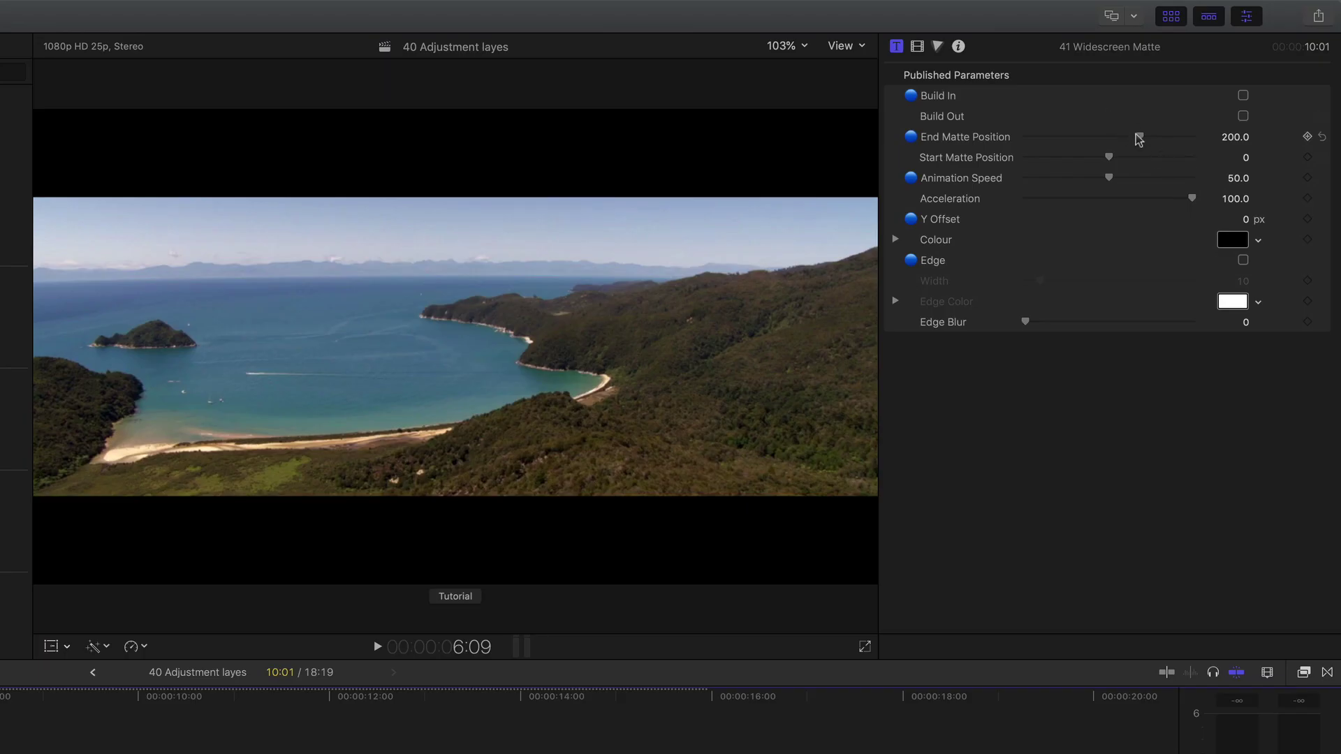
drag(1138, 140, 1133, 136)
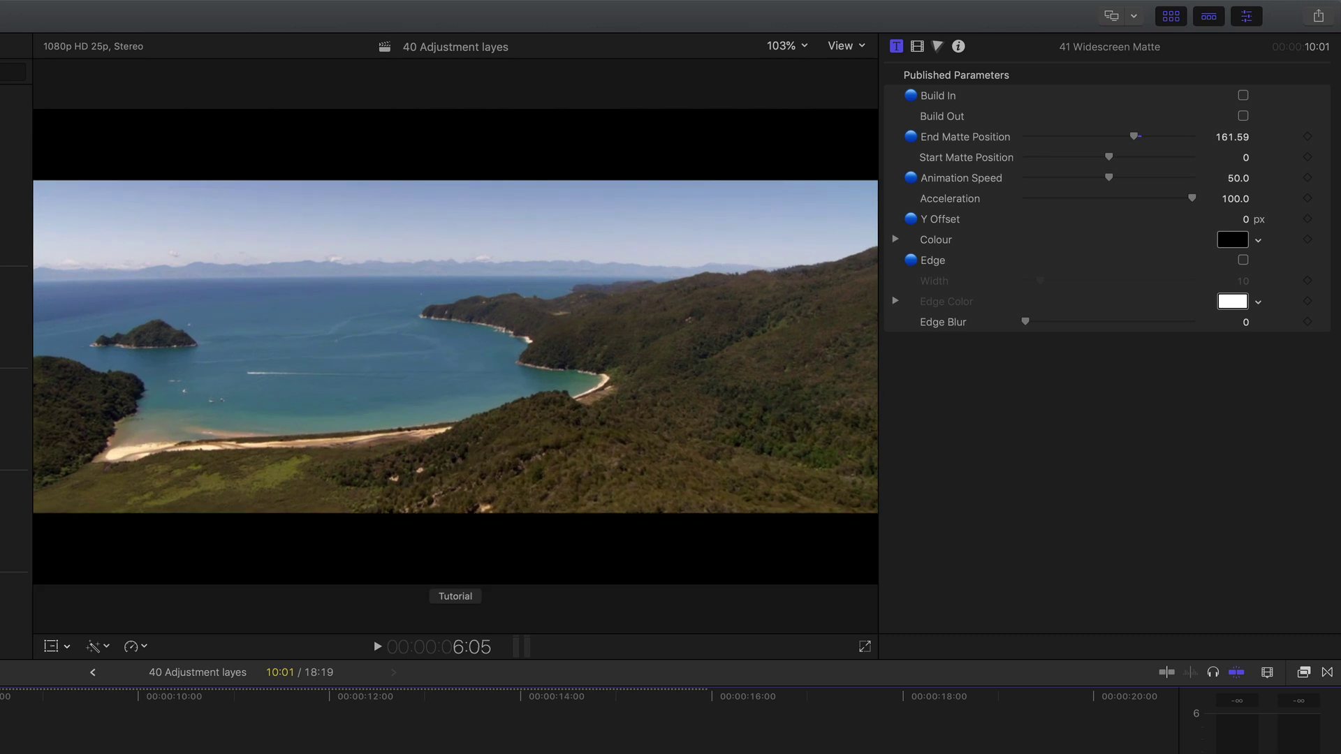
- Enable Build In and Build Out on the widescreen matte, set Start Matte Position to -374.26 and play back the animation
click(1243, 95)
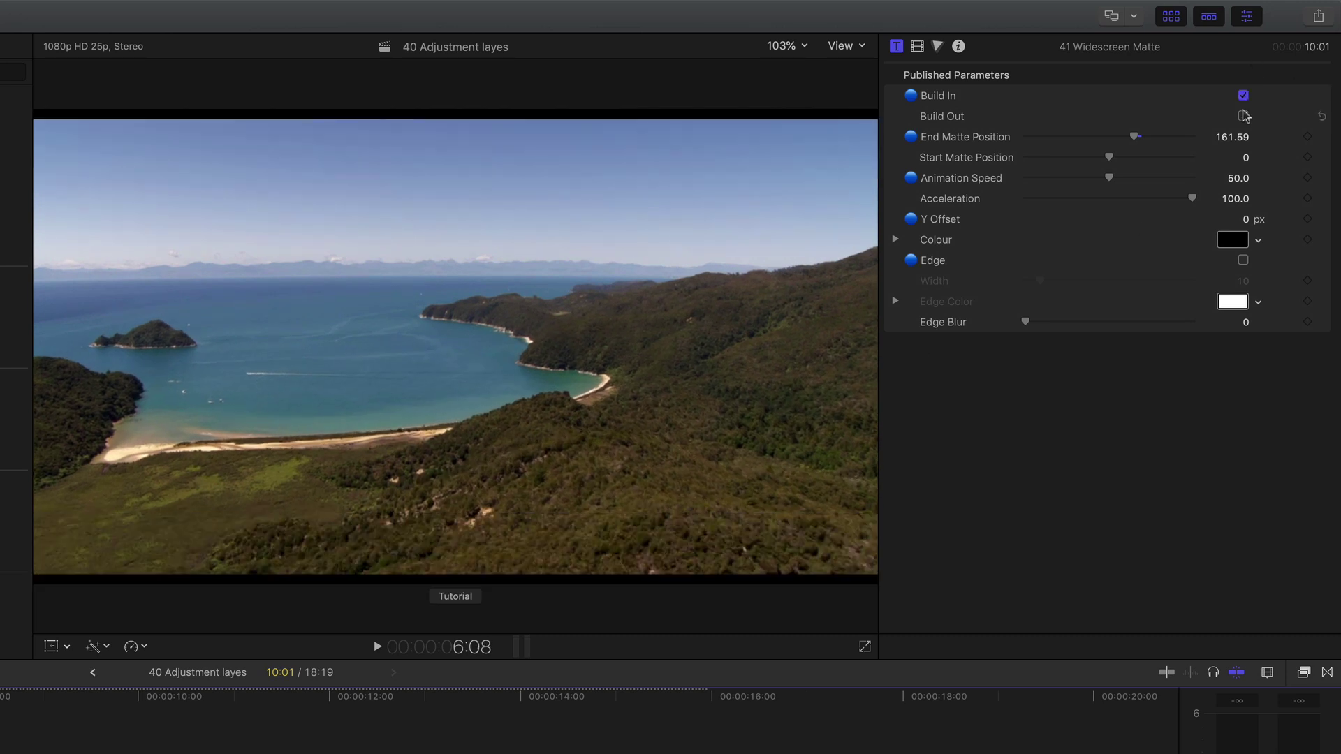
drag(1110, 159, 1053, 161)
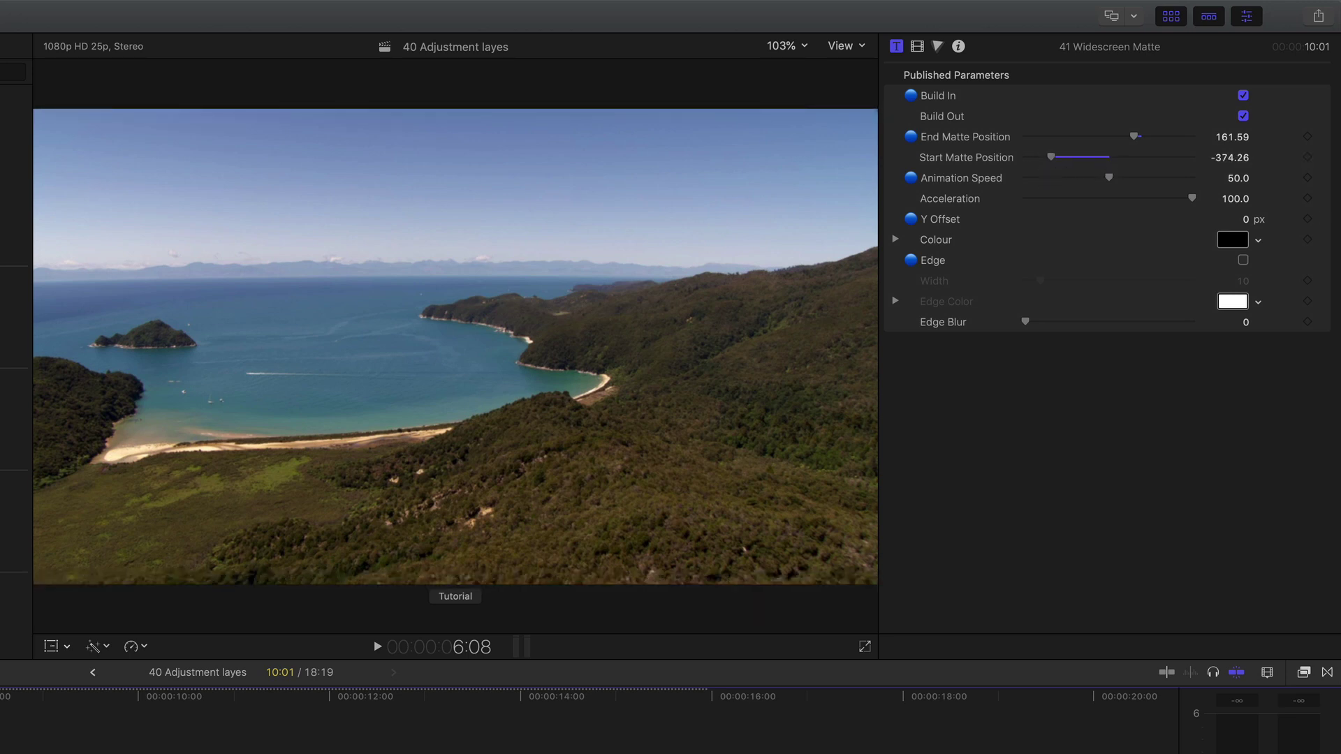
key(space)
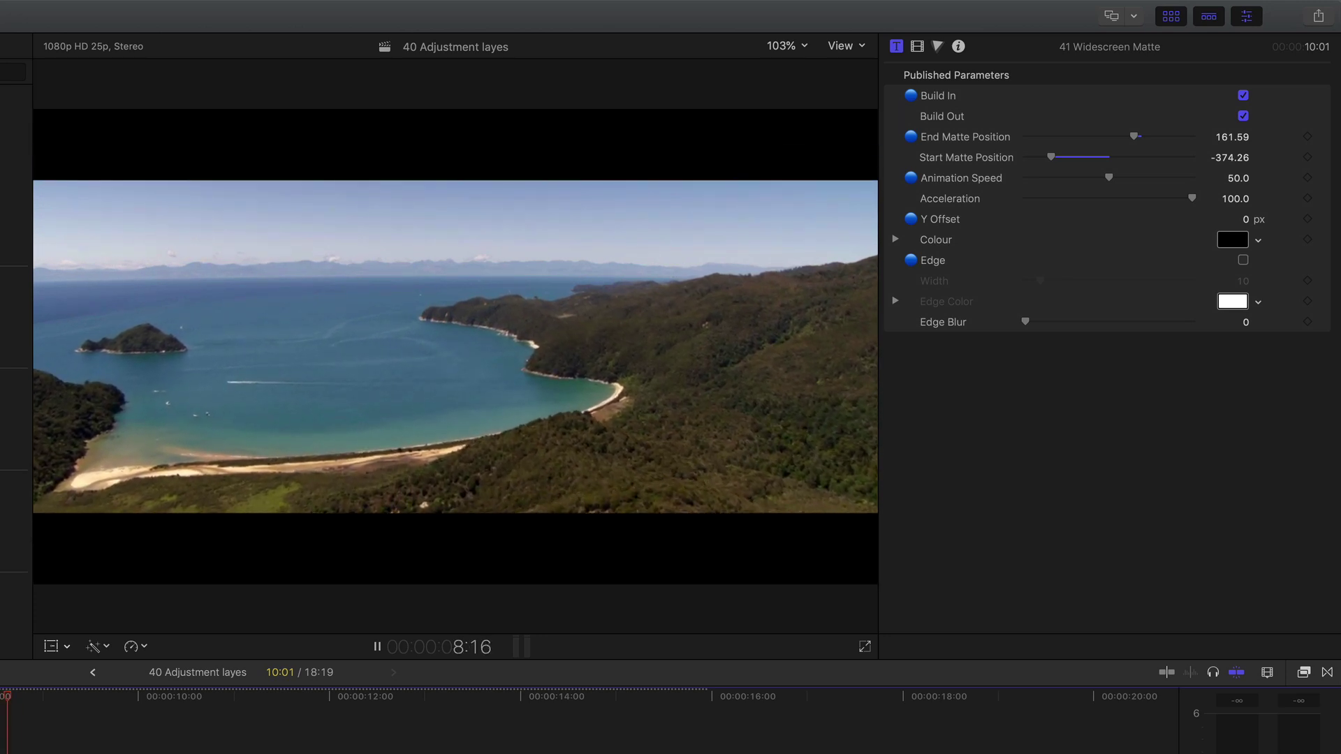
key(space)
- Set the widescreen matte's Animation Speed to 13.2 and its Y Offset to -41.0 px
drag(1109, 179, 1047, 179)
key(space)
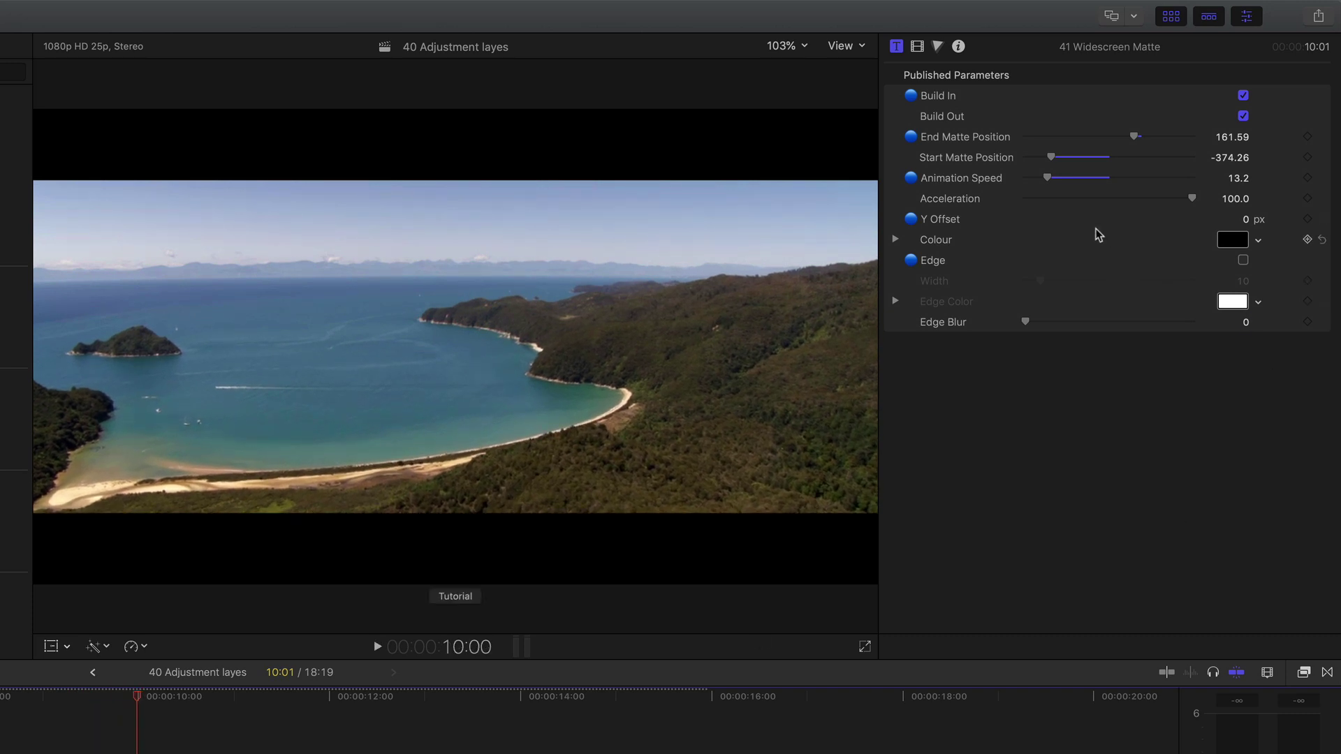
mouse_move(1247, 220)
mouse_down()
mouse_move(1248, 238)
mouse_move(1248, 188)
mouse_move(1245, 222)
mouse_up()
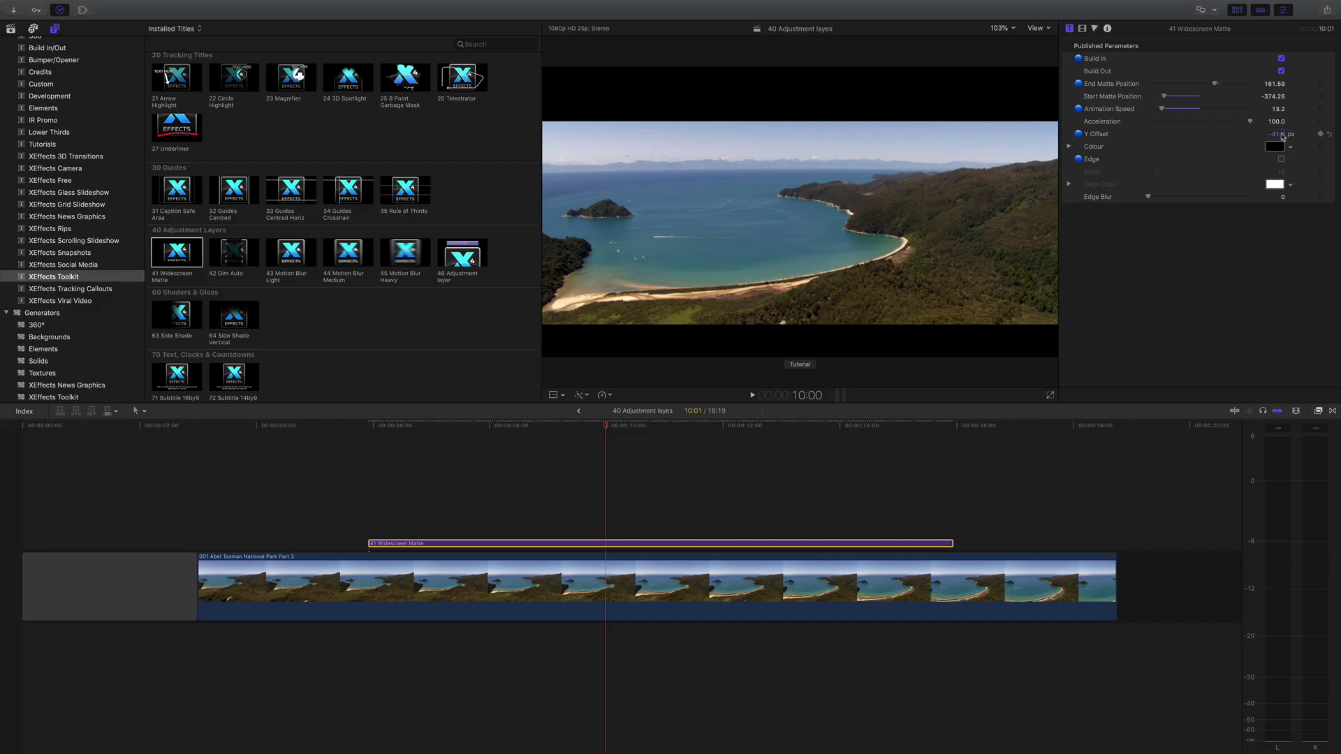
- Try Cyan as the widescreen matte's colour and restore it to Black
click(1276, 151)
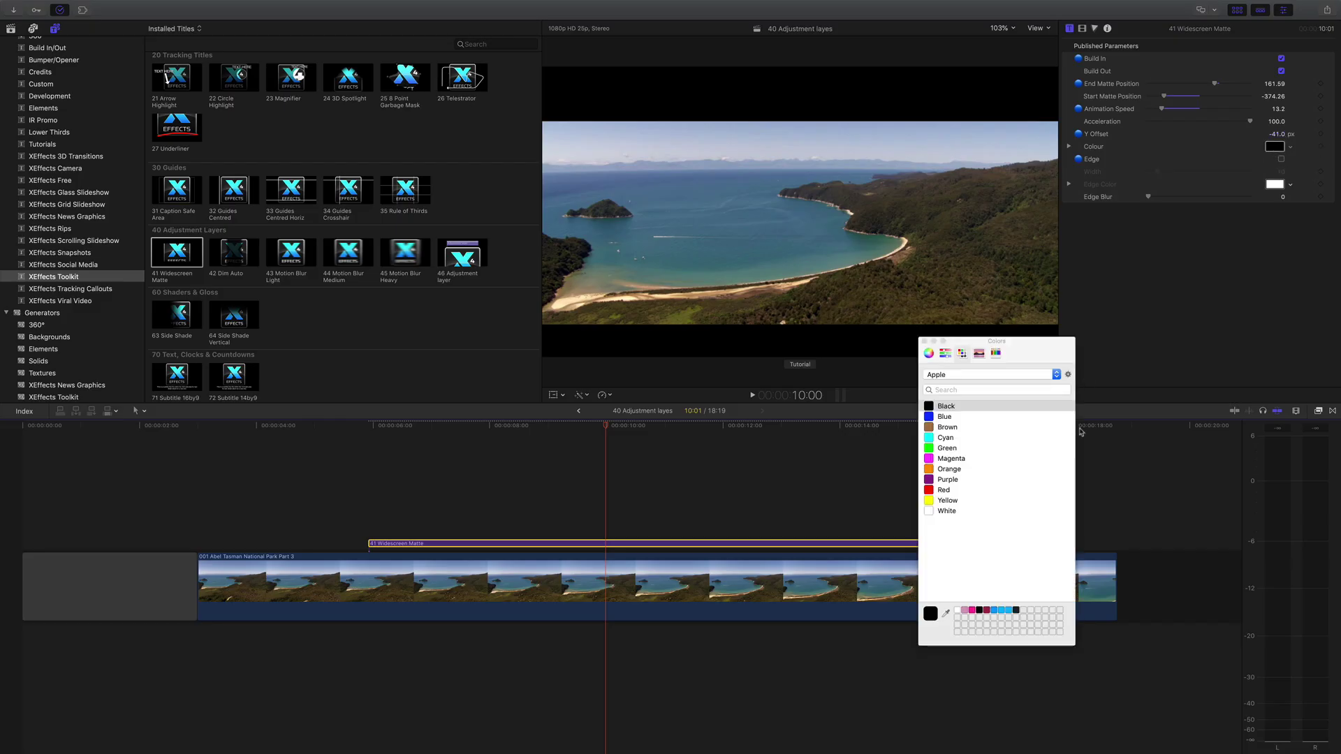
click(933, 438)
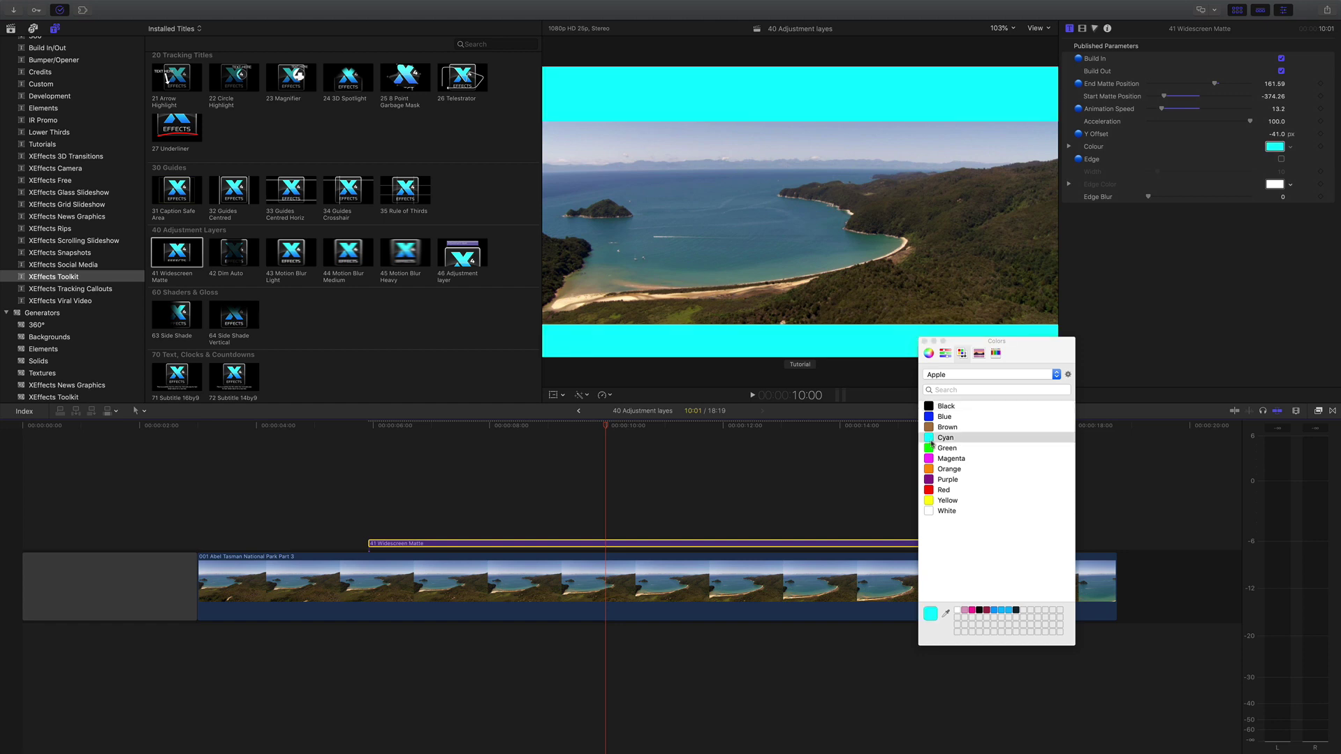
click(929, 406)
click(924, 342)
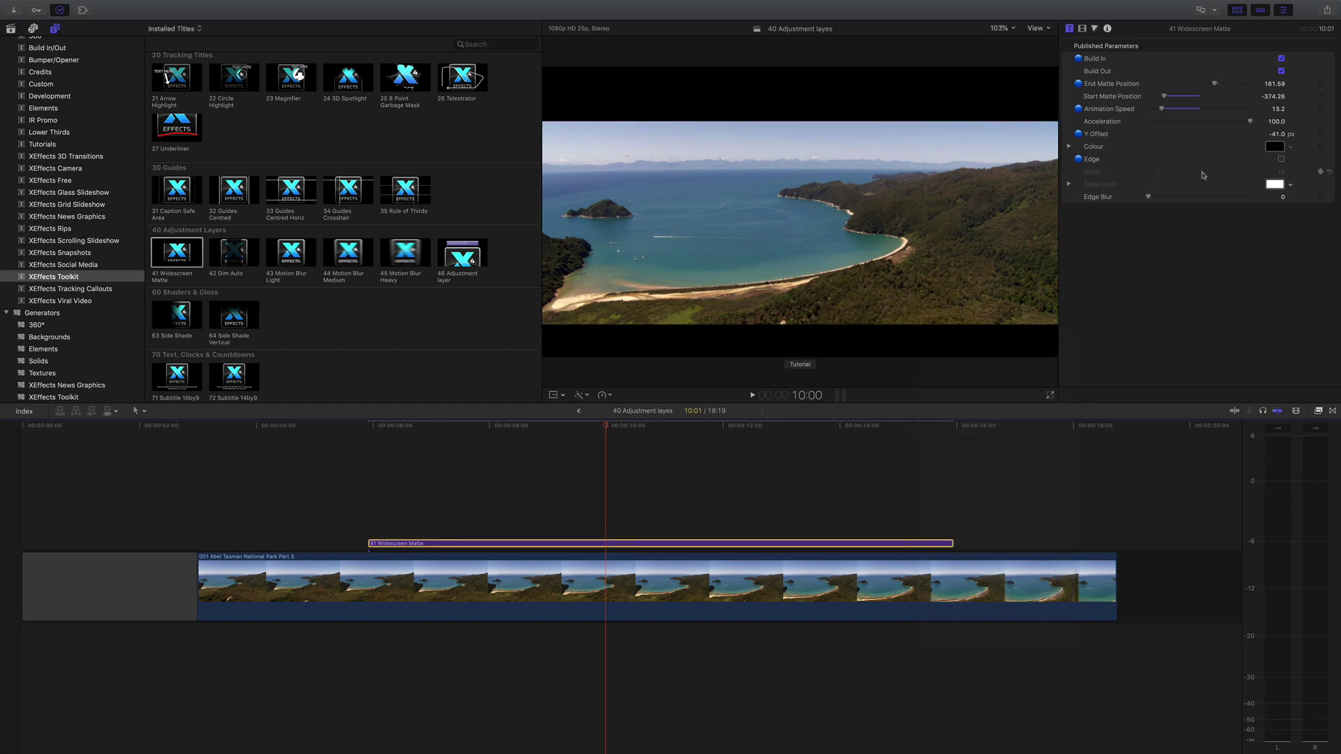
- Try the widescreen matte's Edge and Edge Blur options and switch the edge off again
click(1281, 159)
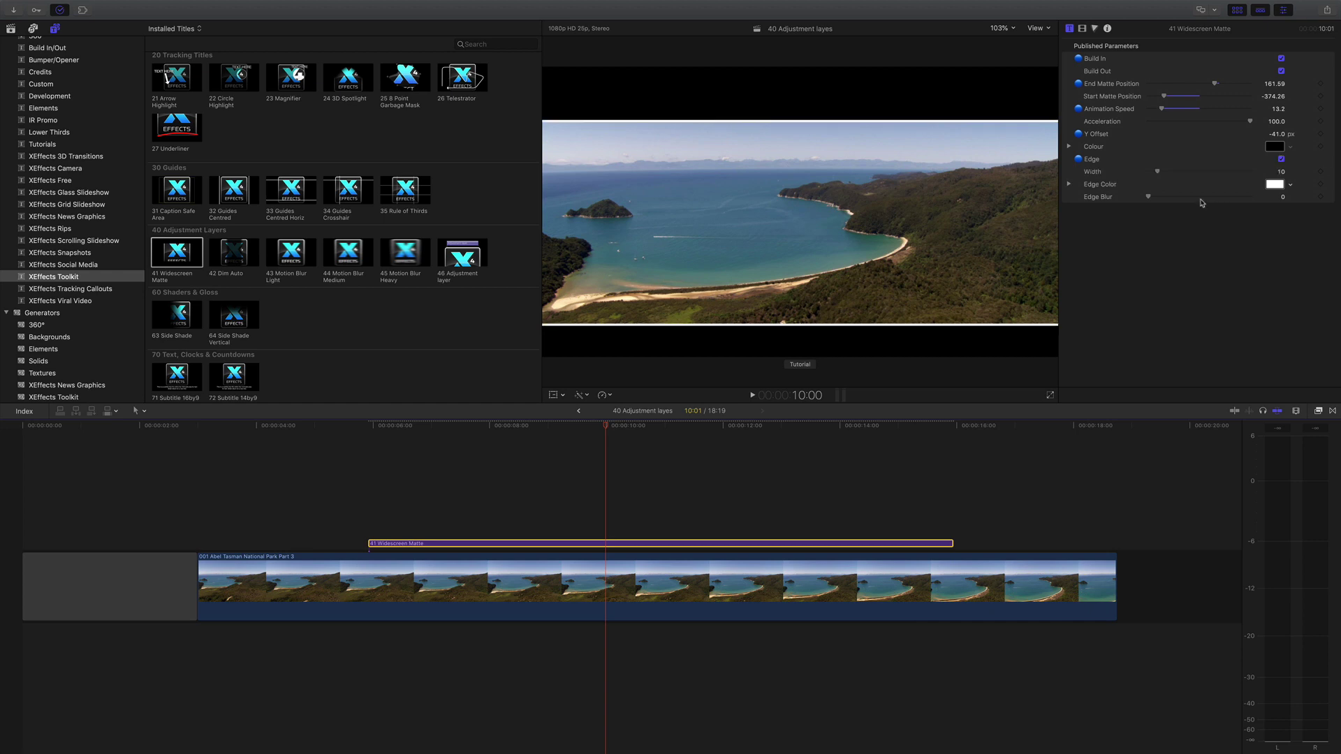
drag(1156, 198, 1102, 190)
click(1281, 160)
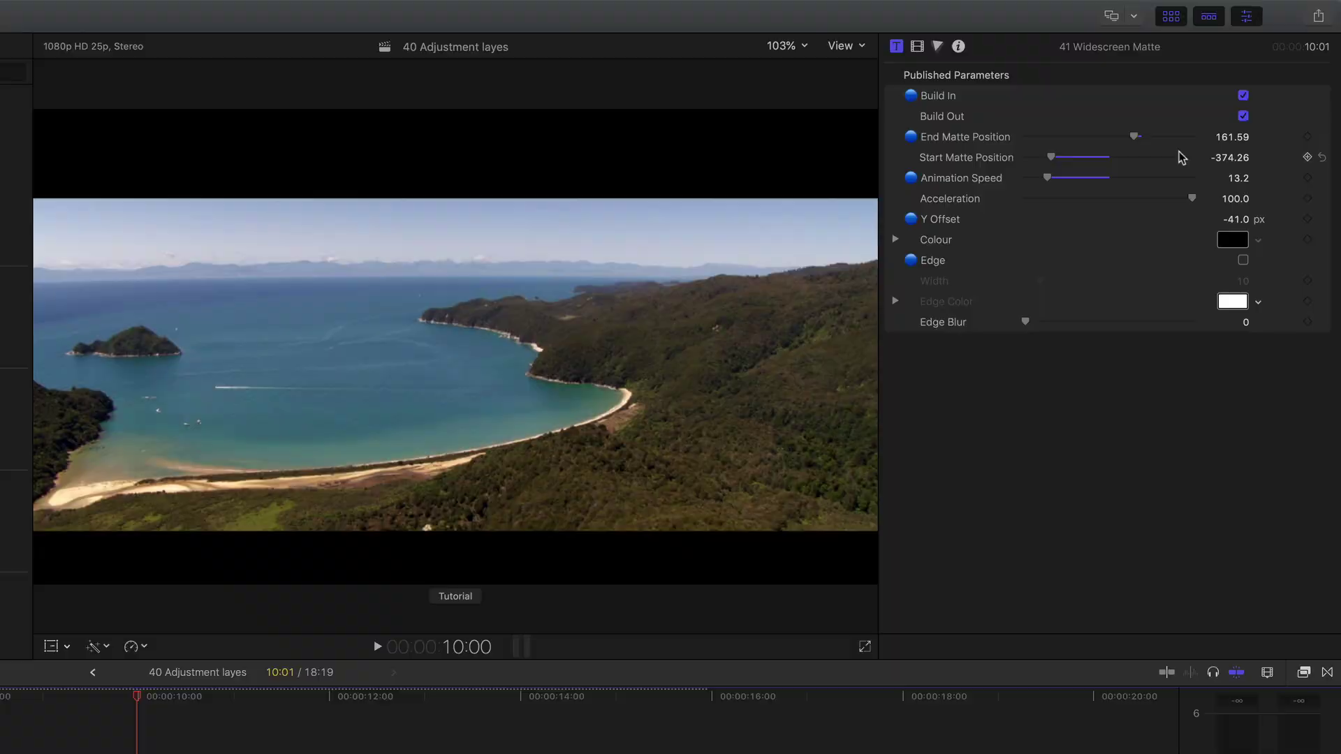
drag(144, 694, 202, 716)
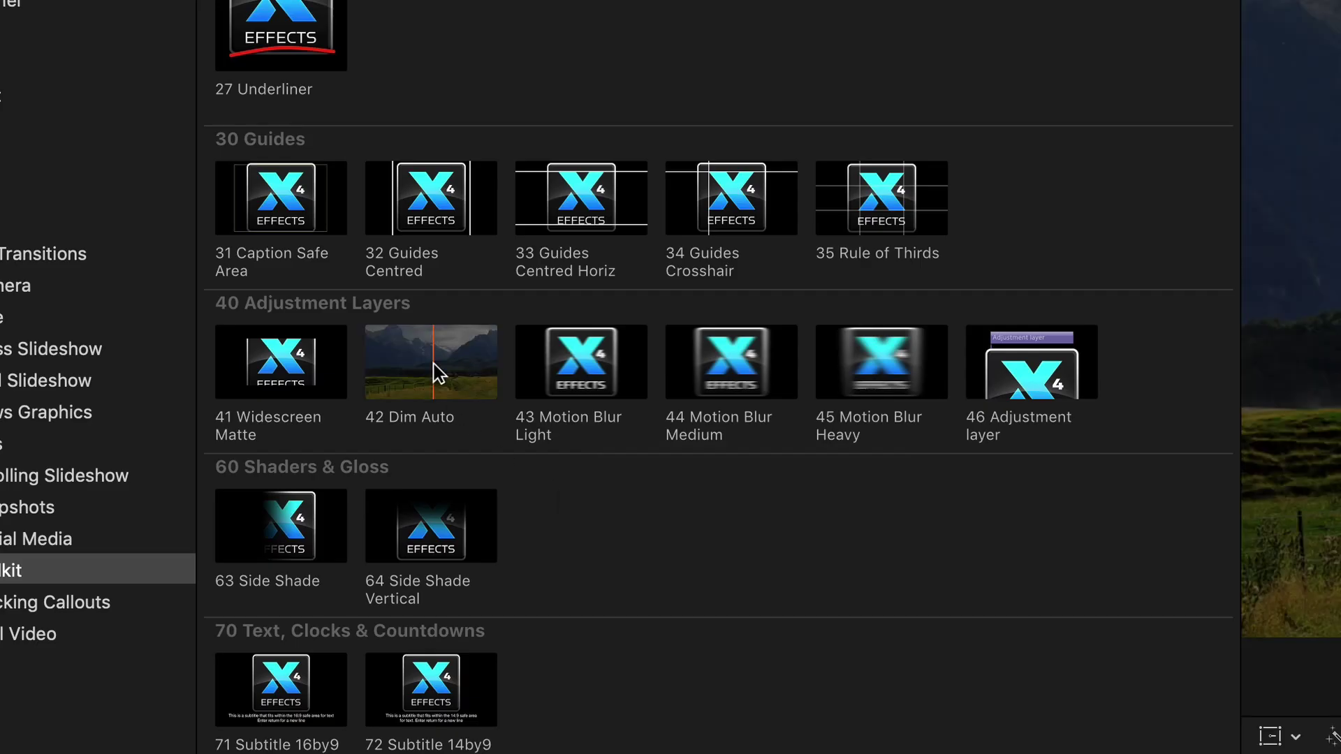
- Add the 42 Dim Auto title above the Abel Tasman National Park clip and play back its fade-in from the title's start
drag(433, 363, 312, 541)
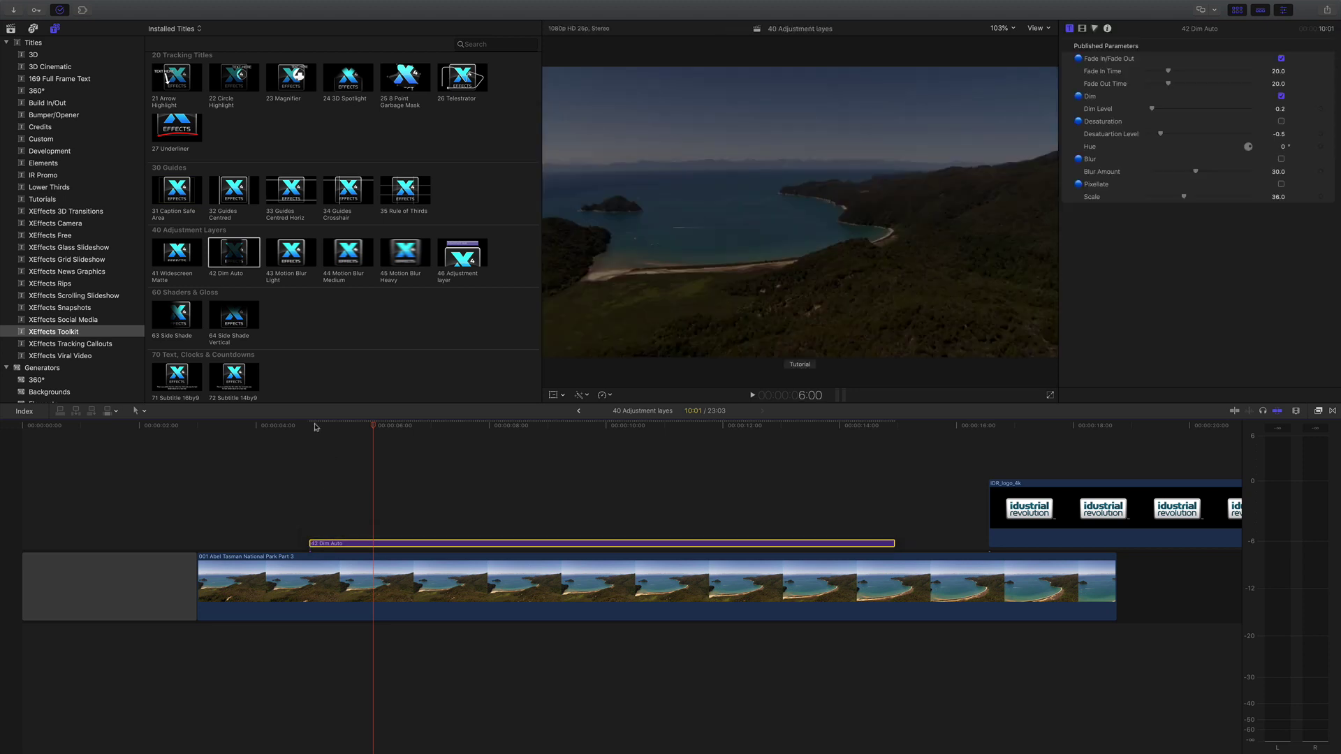
drag(300, 426, 308, 427)
key(space)
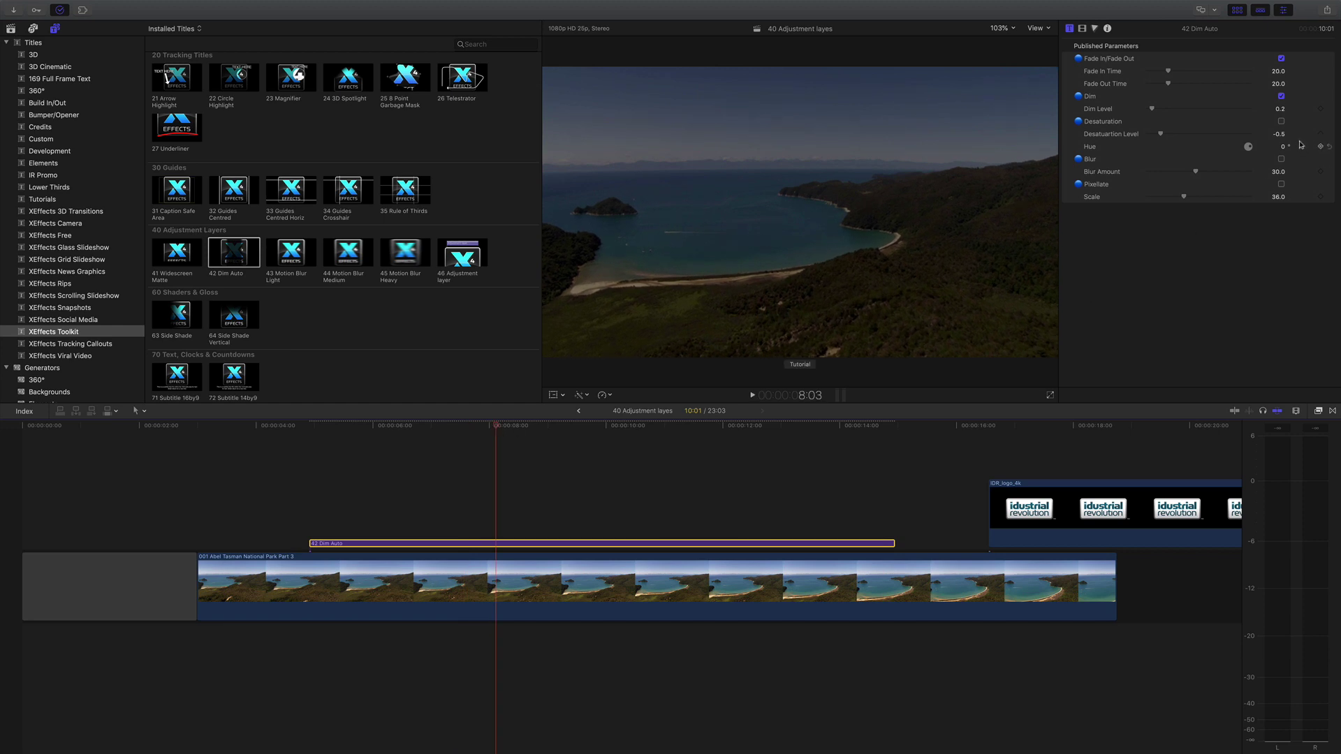
click(308, 427)
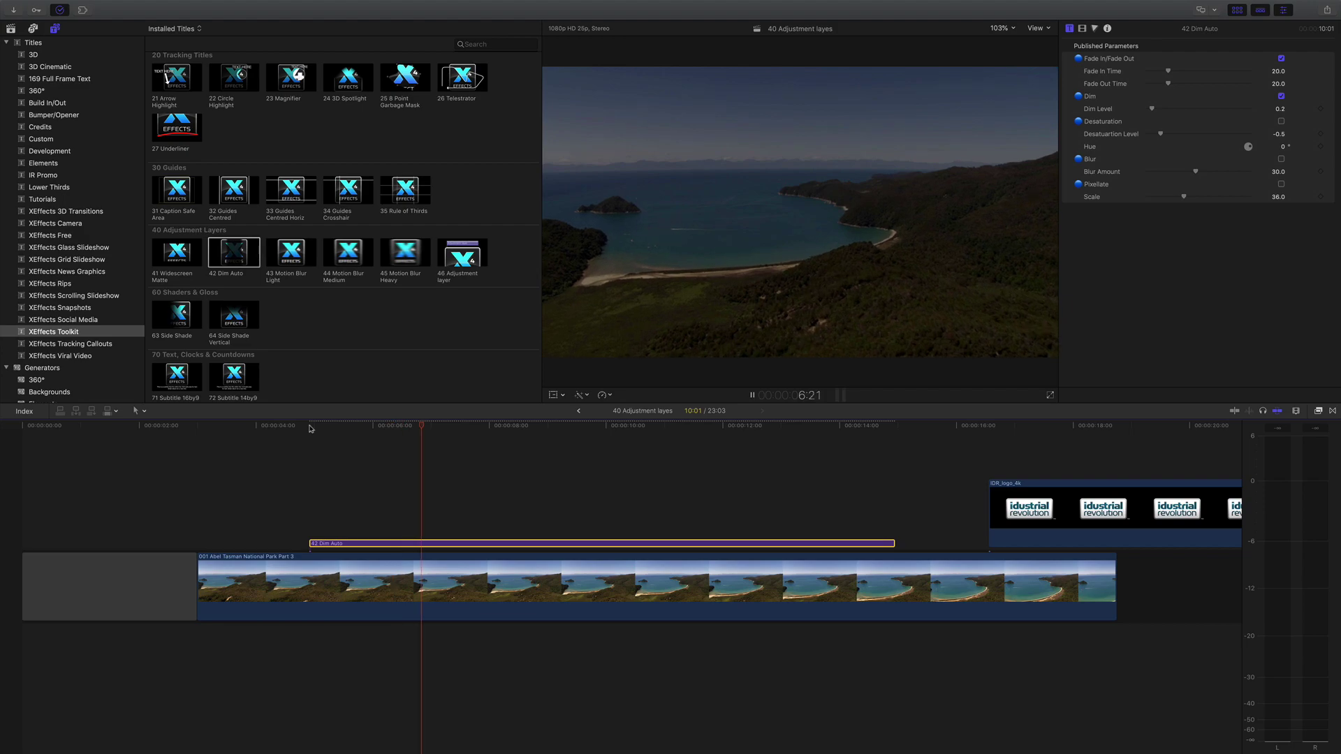
key(space)
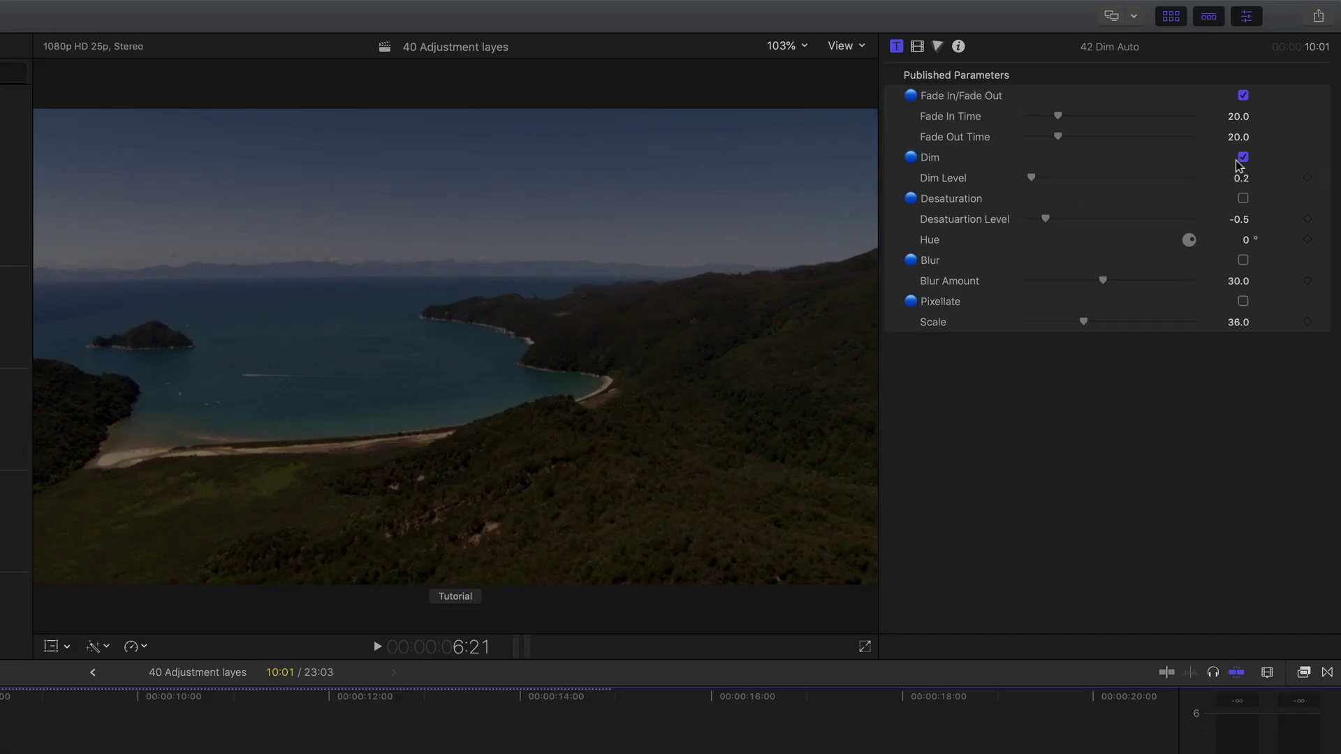
- Turn off Dim in the 42 Dim Auto title, try Desaturation, and enable Blur as the only effect
click(1244, 157)
click(1243, 158)
click(1243, 158)
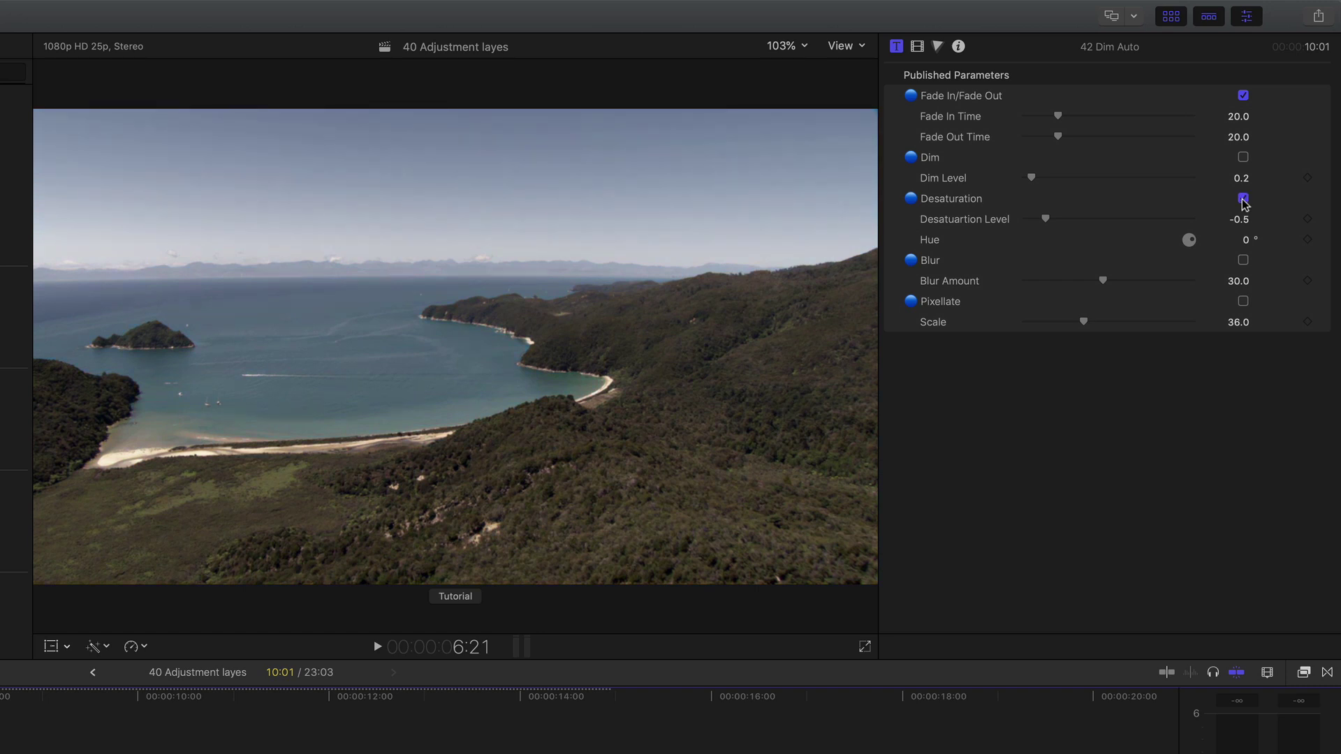
click(1244, 200)
click(1243, 261)
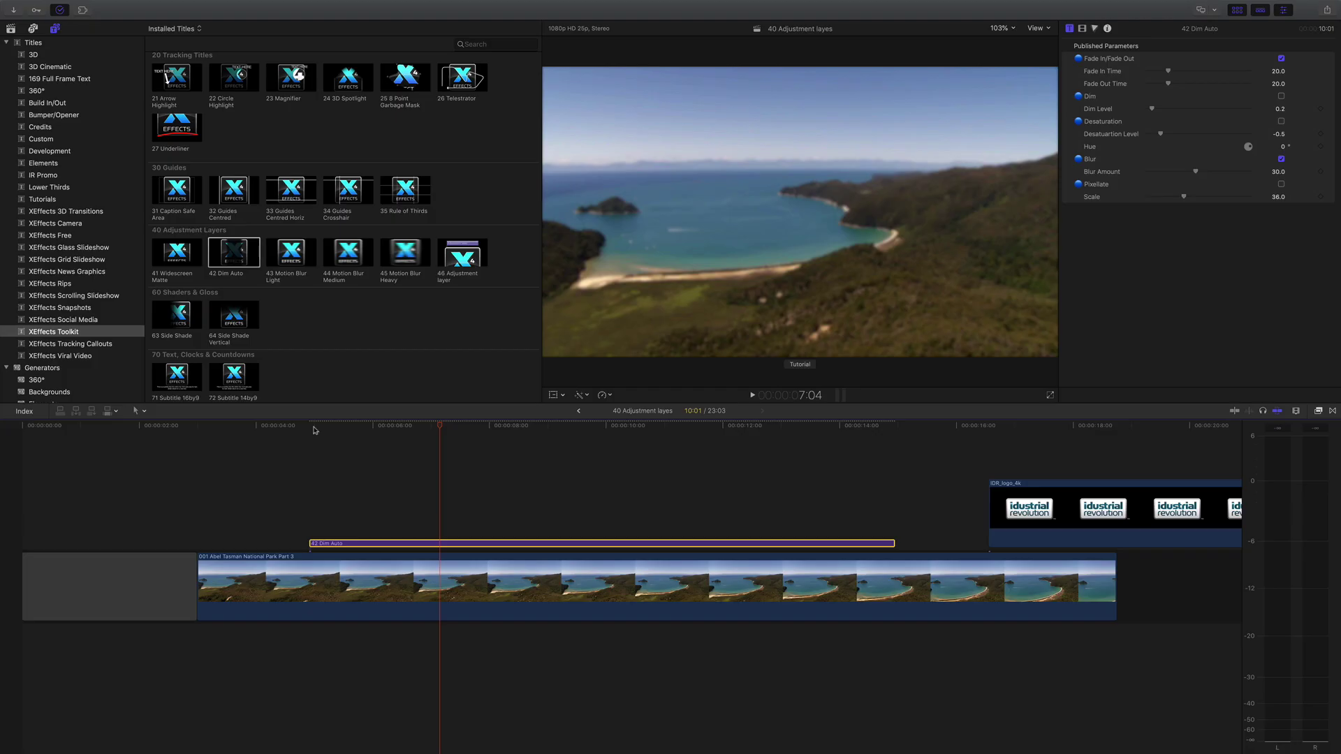
- Move the IDR_logo_4k clip above the 42 Dim Auto title so it starts at about 6 seconds
drag(1135, 509, 522, 497)
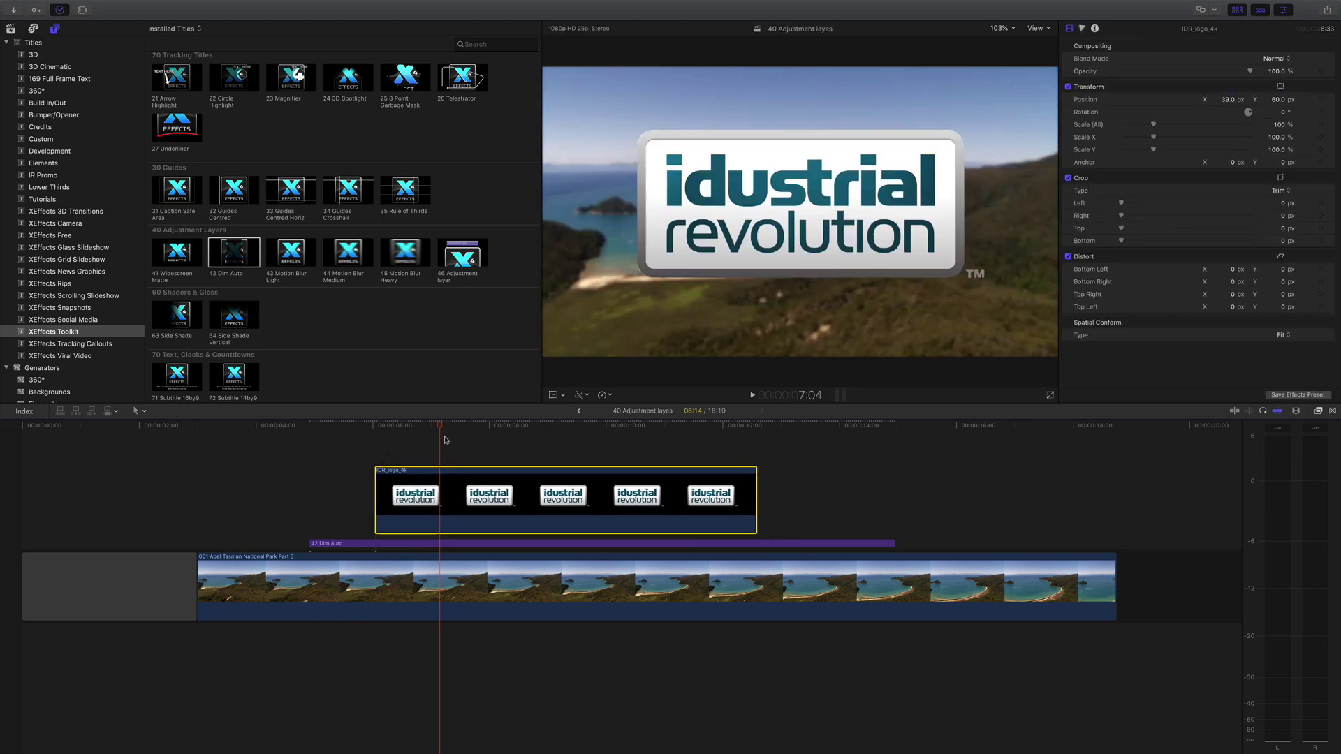
click(395, 427)
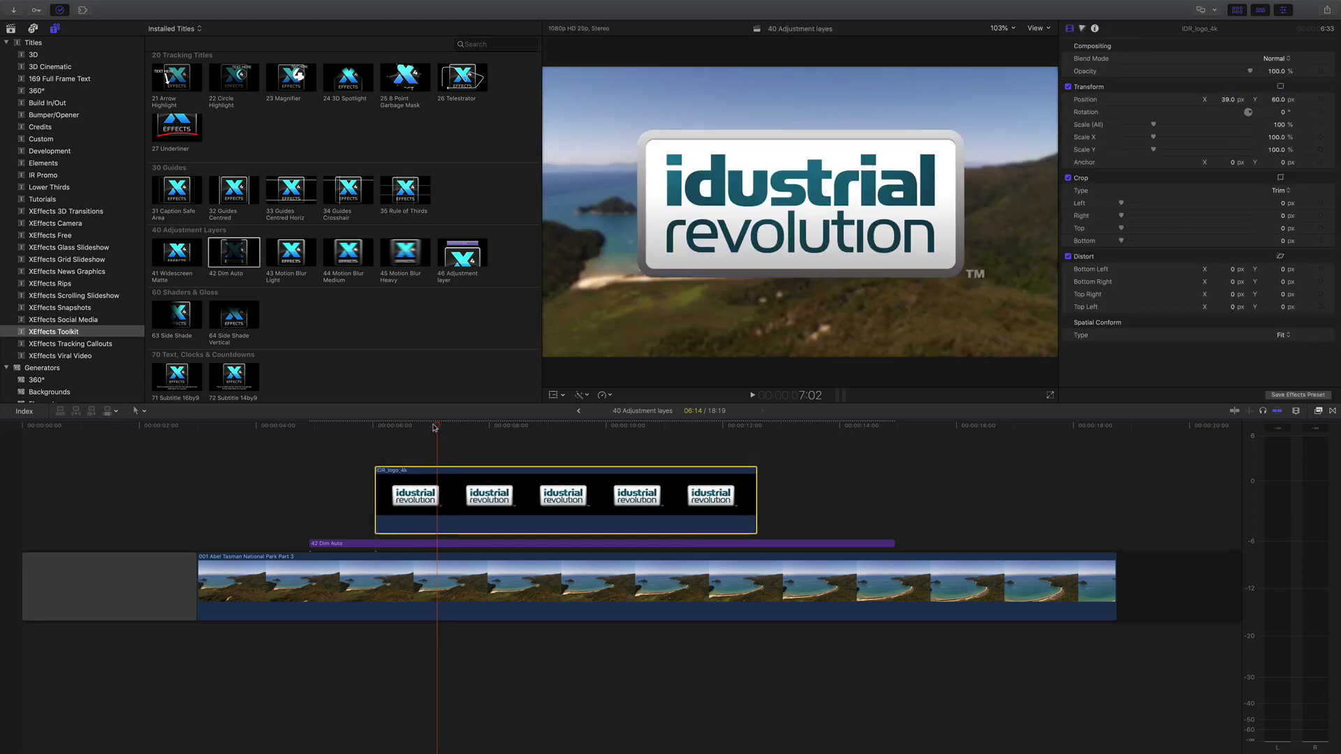
- Add the default transition to the start of the IDR_logo_4k clip and shift it earlier to begin just after the 42 Dim Auto title's start
click(376, 483)
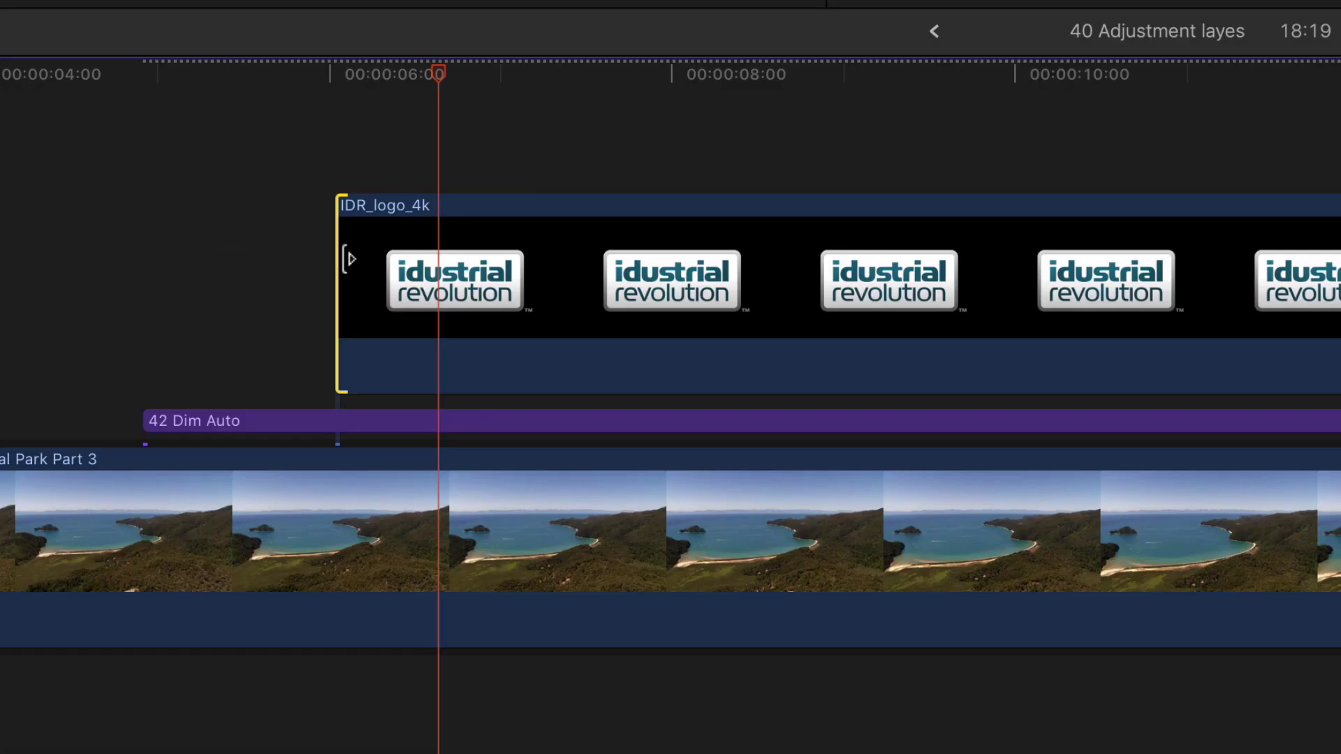
key(super+t)
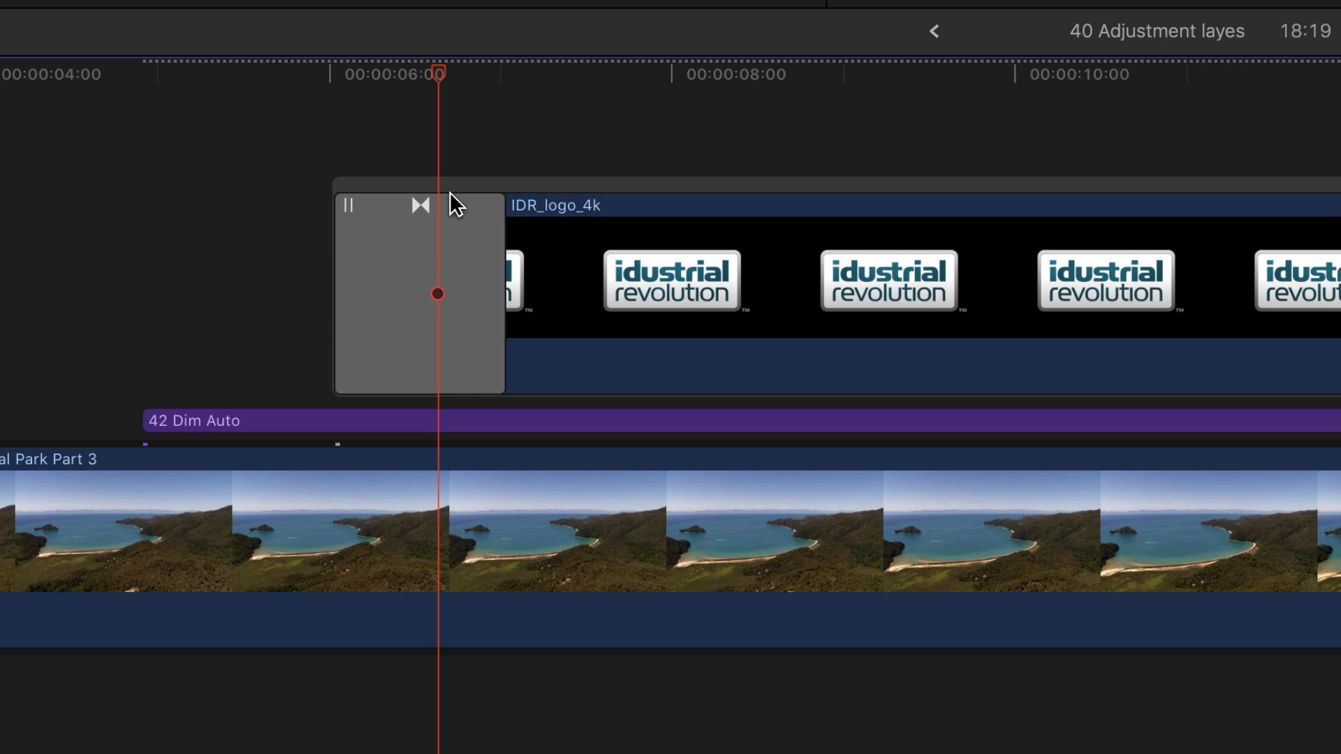
drag(488, 183, 369, 179)
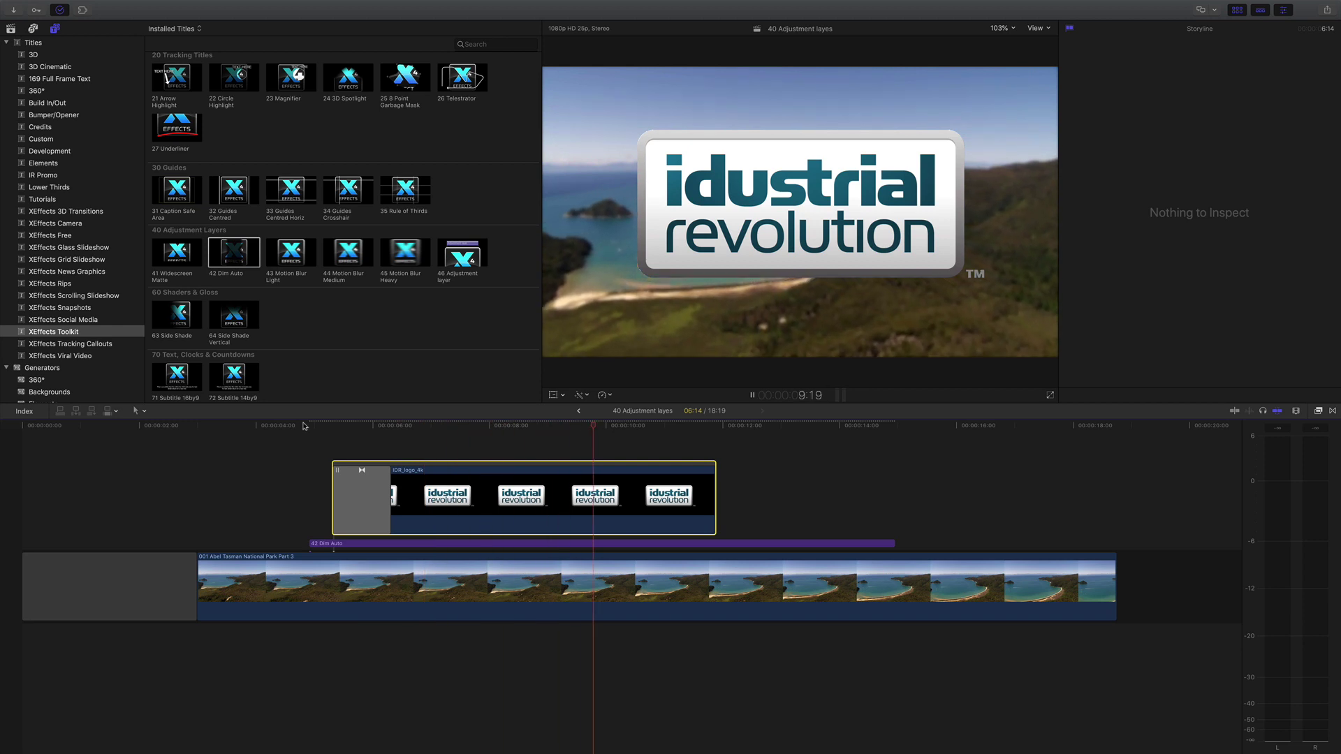
key(space)
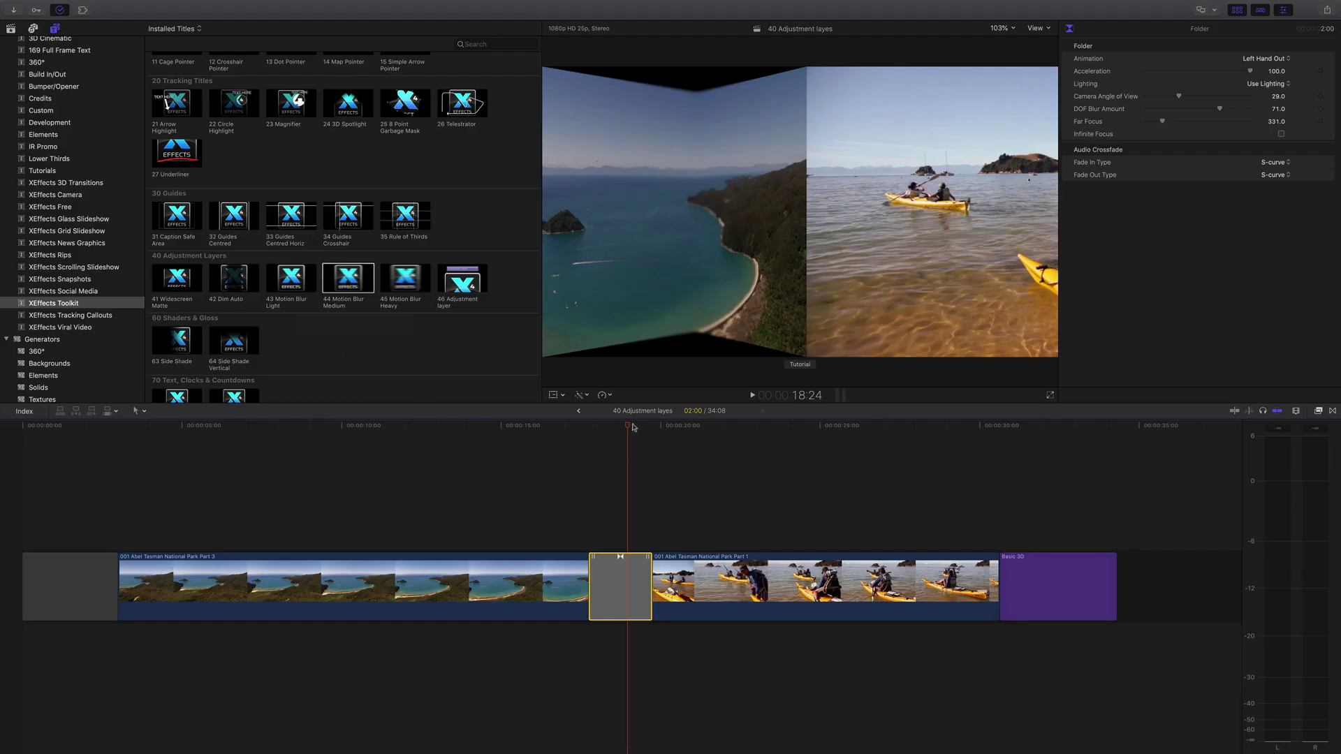
- Mark the range of the transition between the two Abel Tasman clips and connect the 44 Motion Blur Medium title over it
mouse_move(634, 428)
mouse_down()
mouse_move(610, 427)
mouse_move(632, 430)
mouse_up()
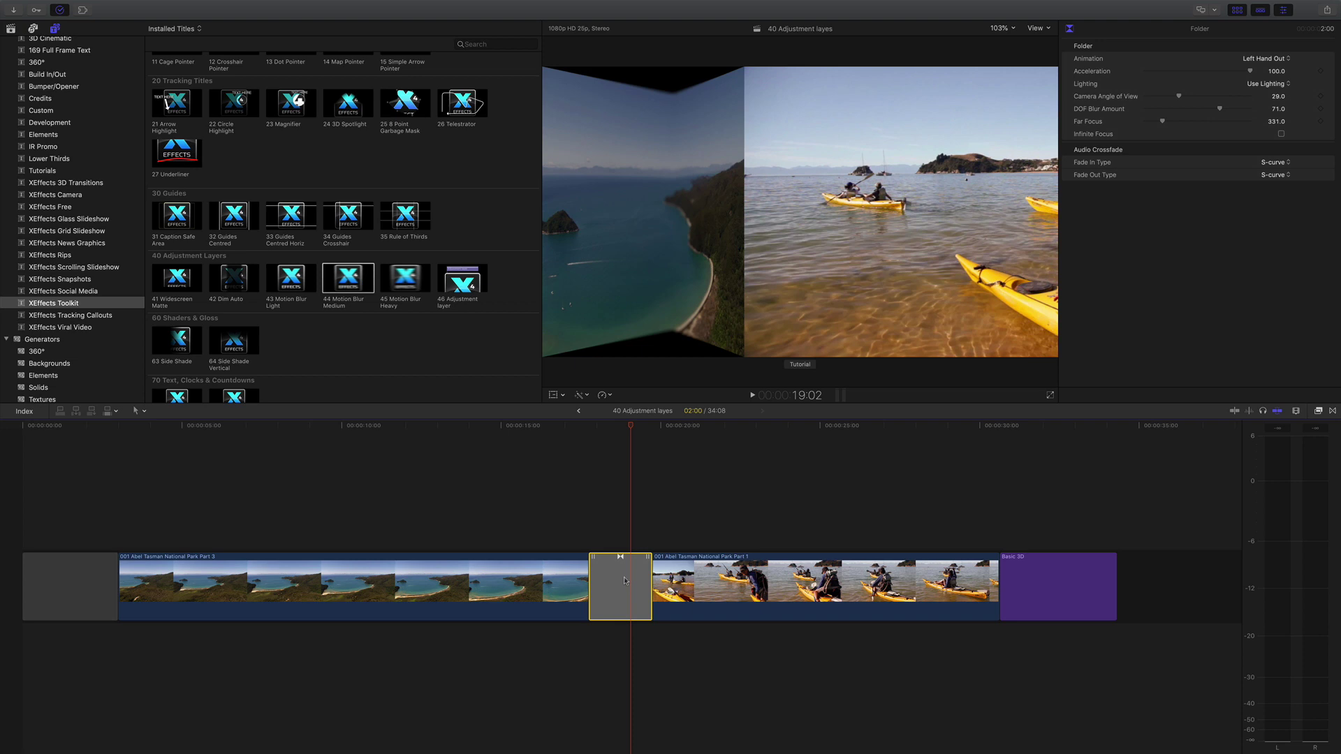
key(x)
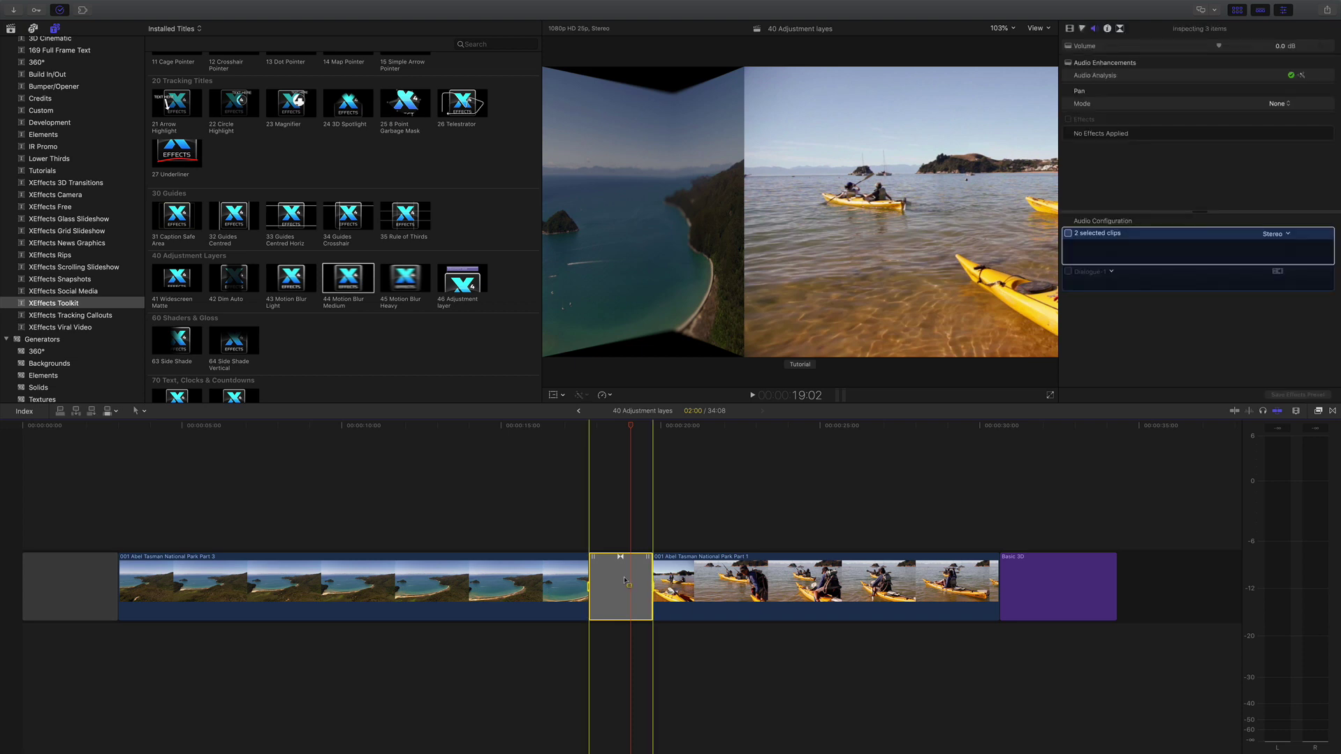
click(357, 290)
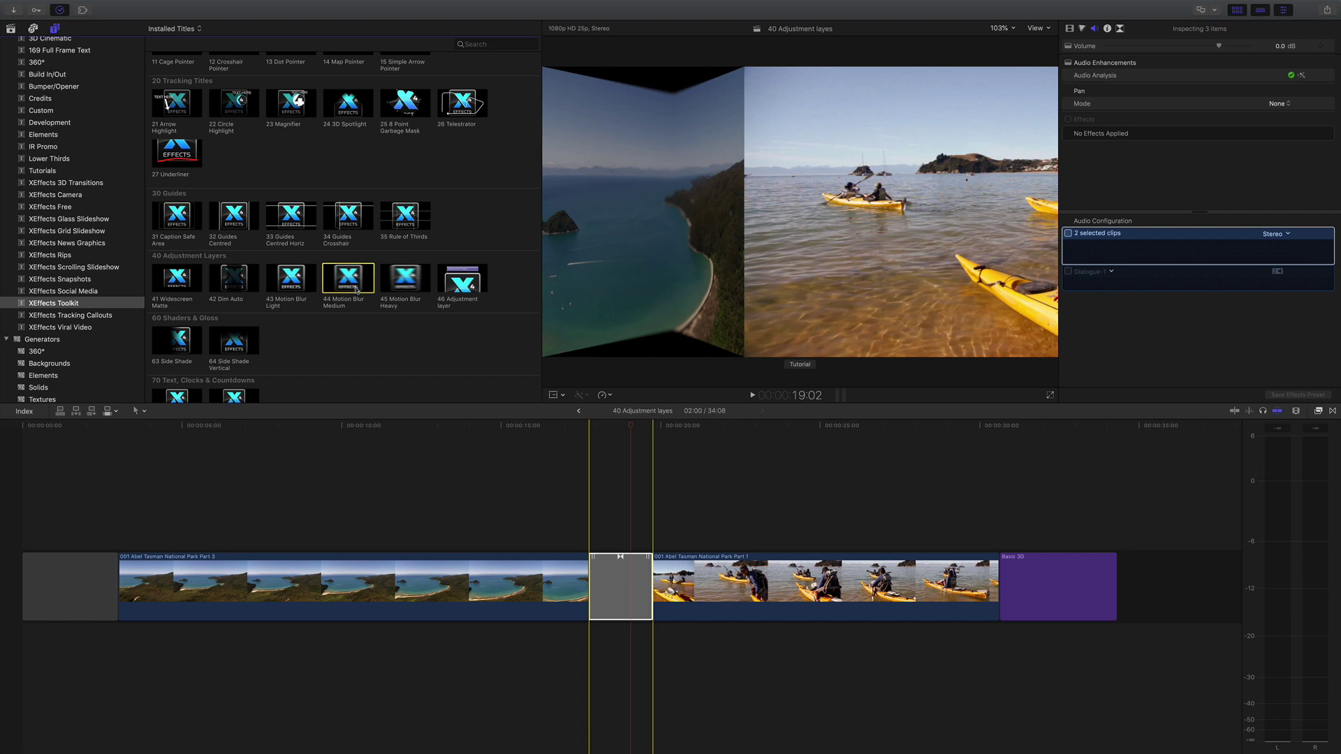
key(q)
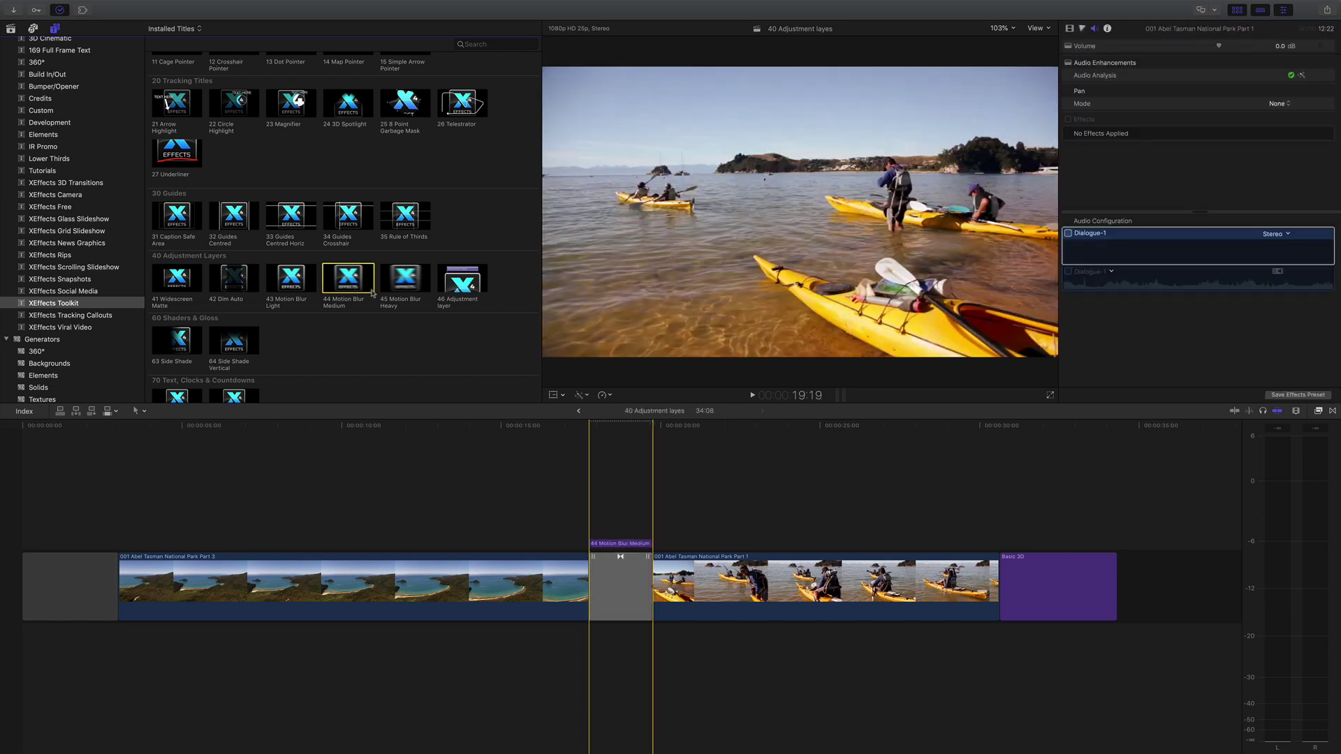
- Examine the motion blur over the folding transition by scrubbing, playing it back and stepping through single frames
click(620, 427)
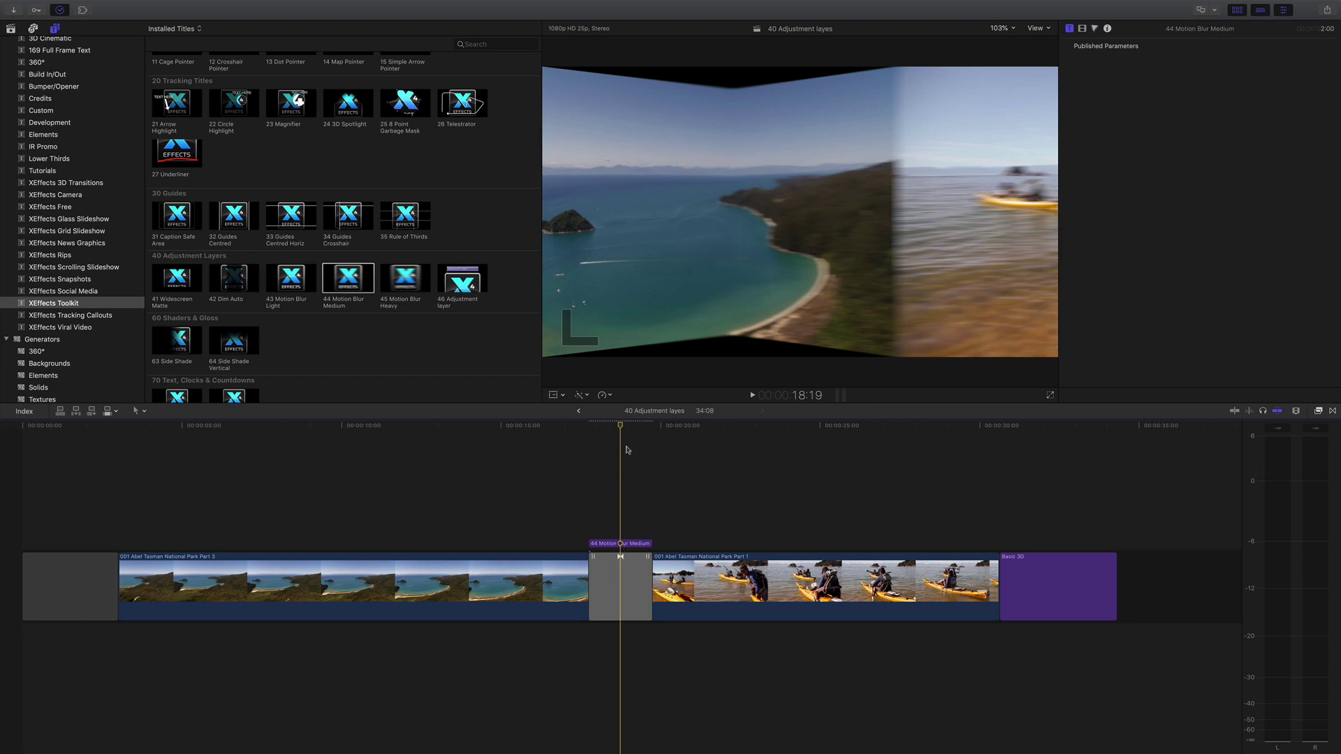
drag(624, 428, 590, 429)
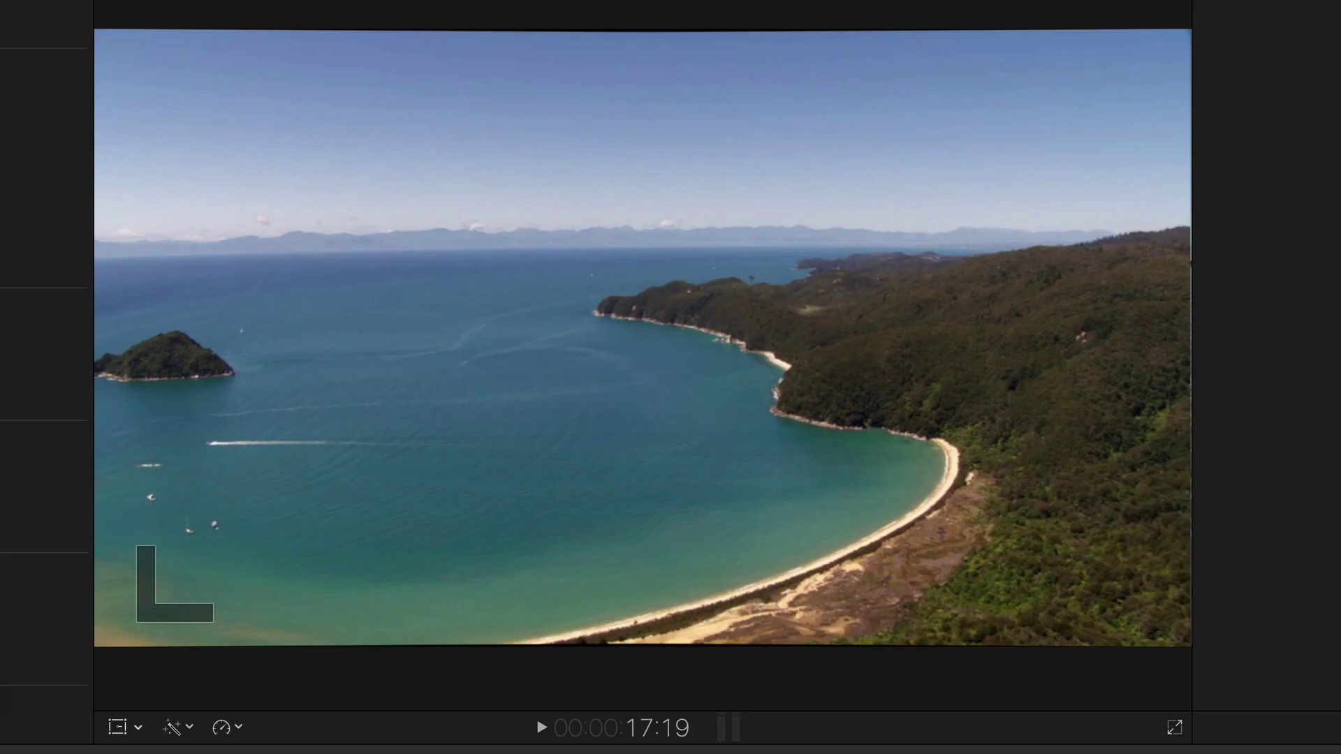
key(space)
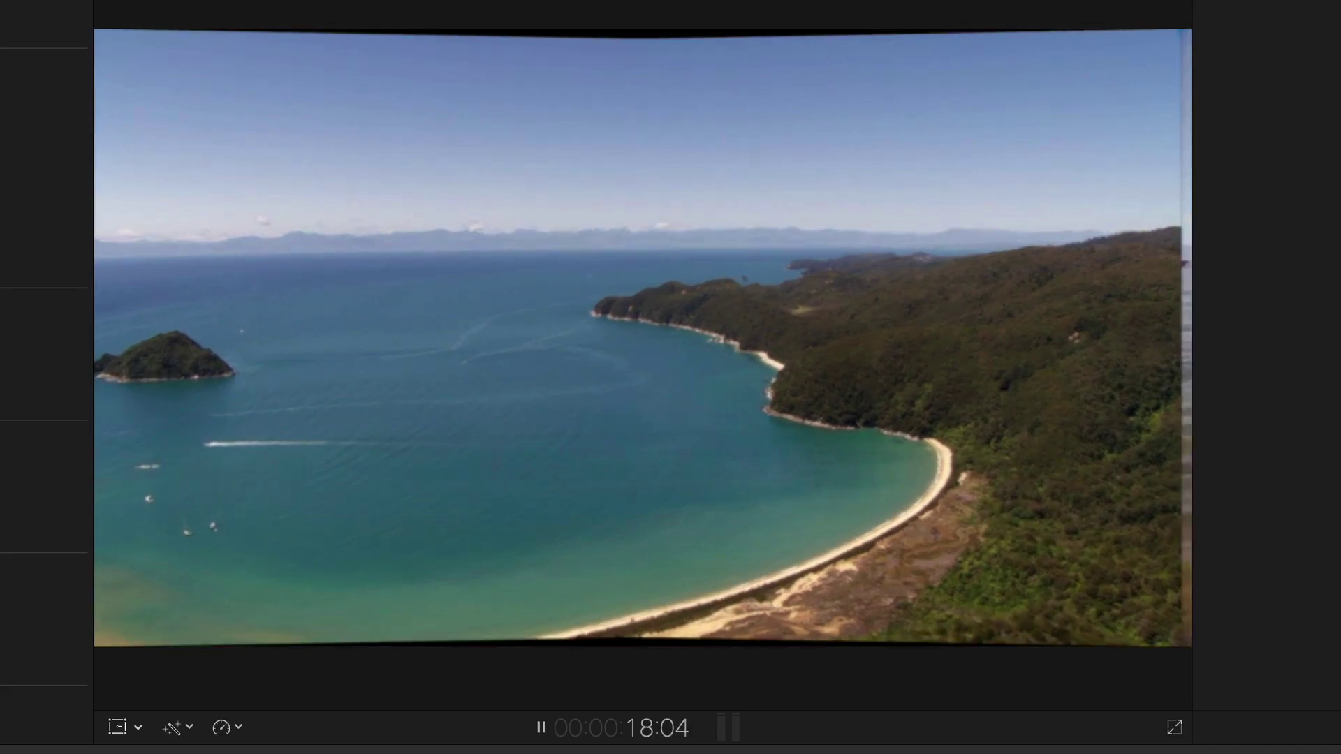
key(space)
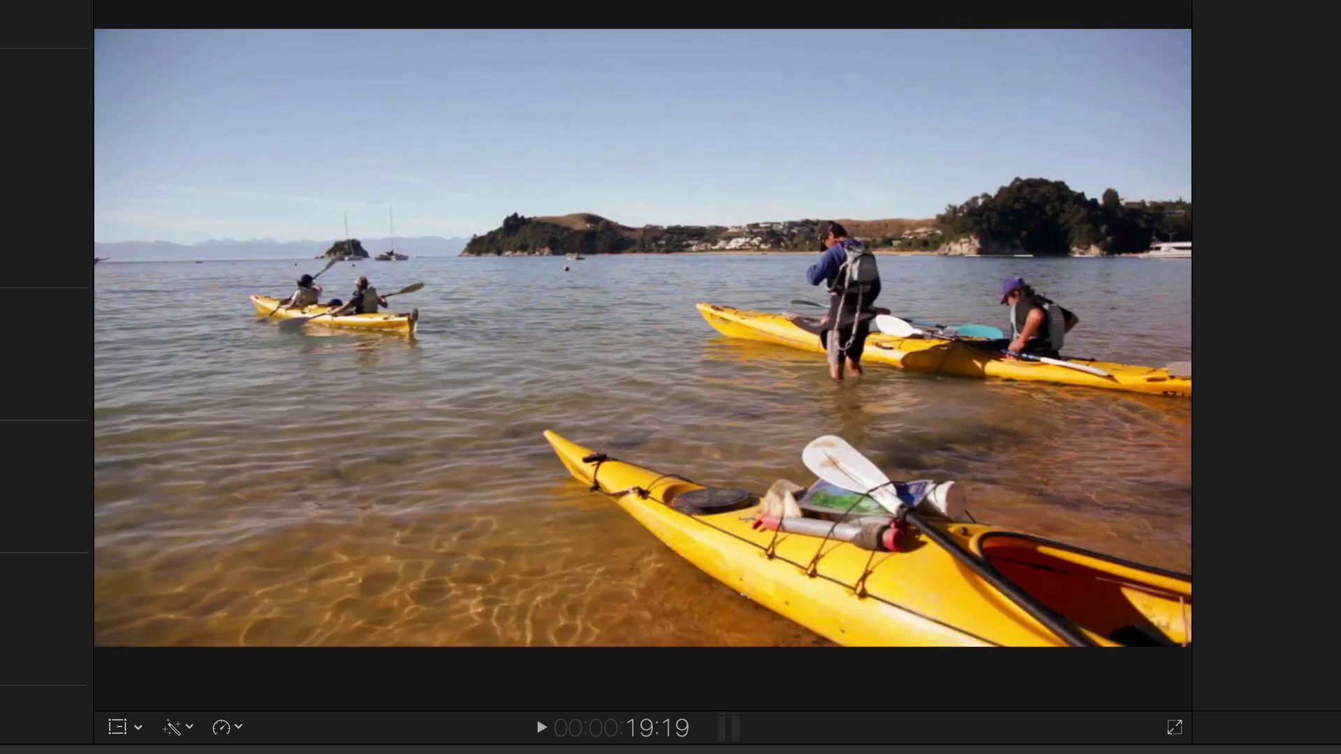
key(Left)
key(Left)
key(Left)
key(Left)
key(Left)
key(Left)
key(Left)
key(Left)
key(Left)
key(Left)
key(Left)
key(Left)
key(Left)
key(Left)
key(Left)
key(Left)
key(Left)
key(Left)
key(Left)
key(Left)
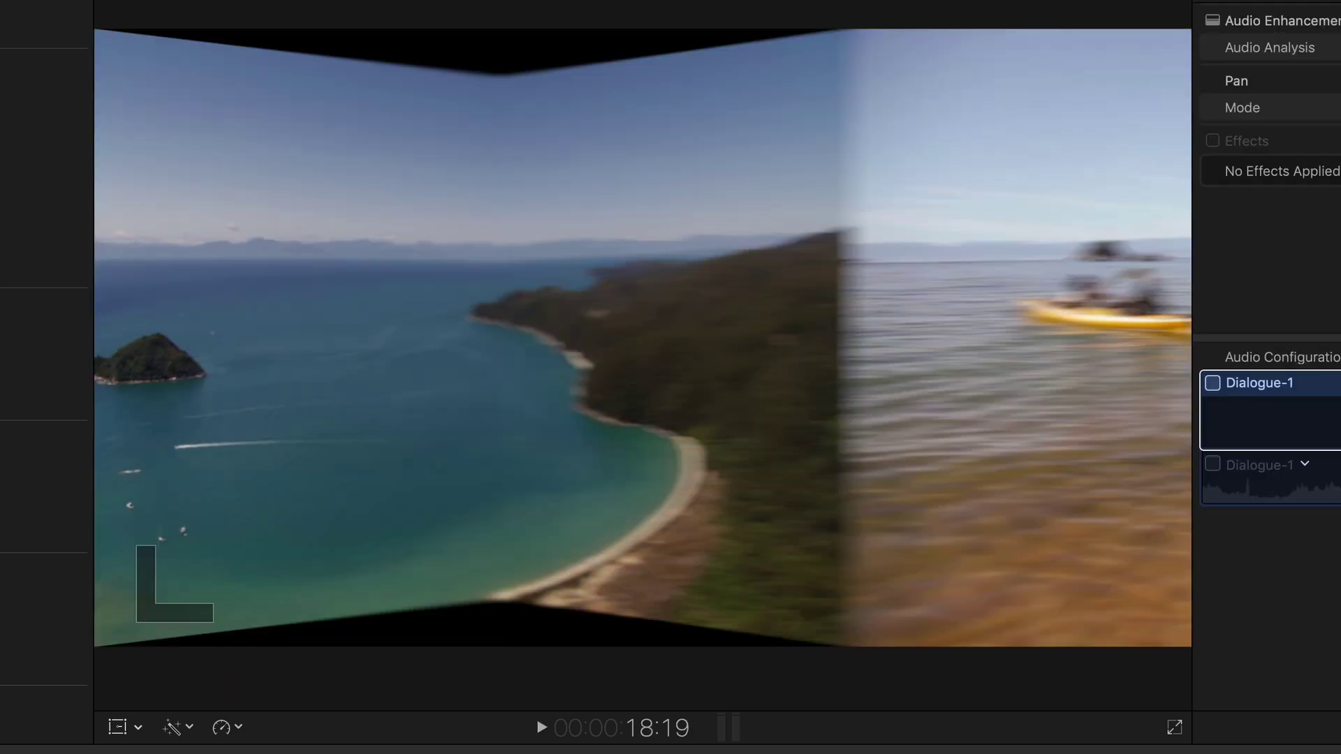
key(super+4)
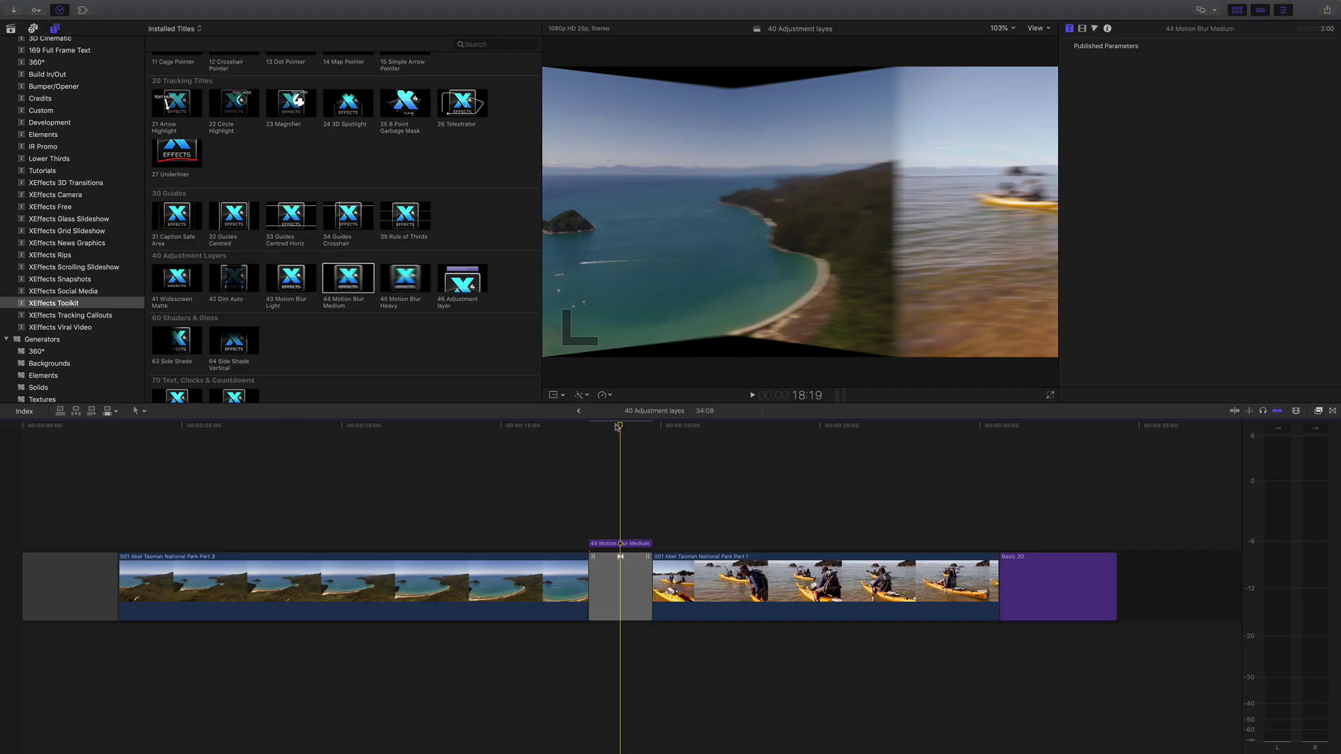
- Play back the Basic 3D title's opening animation from its start to examine it without motion blur
scroll(617, 427, right, 5)
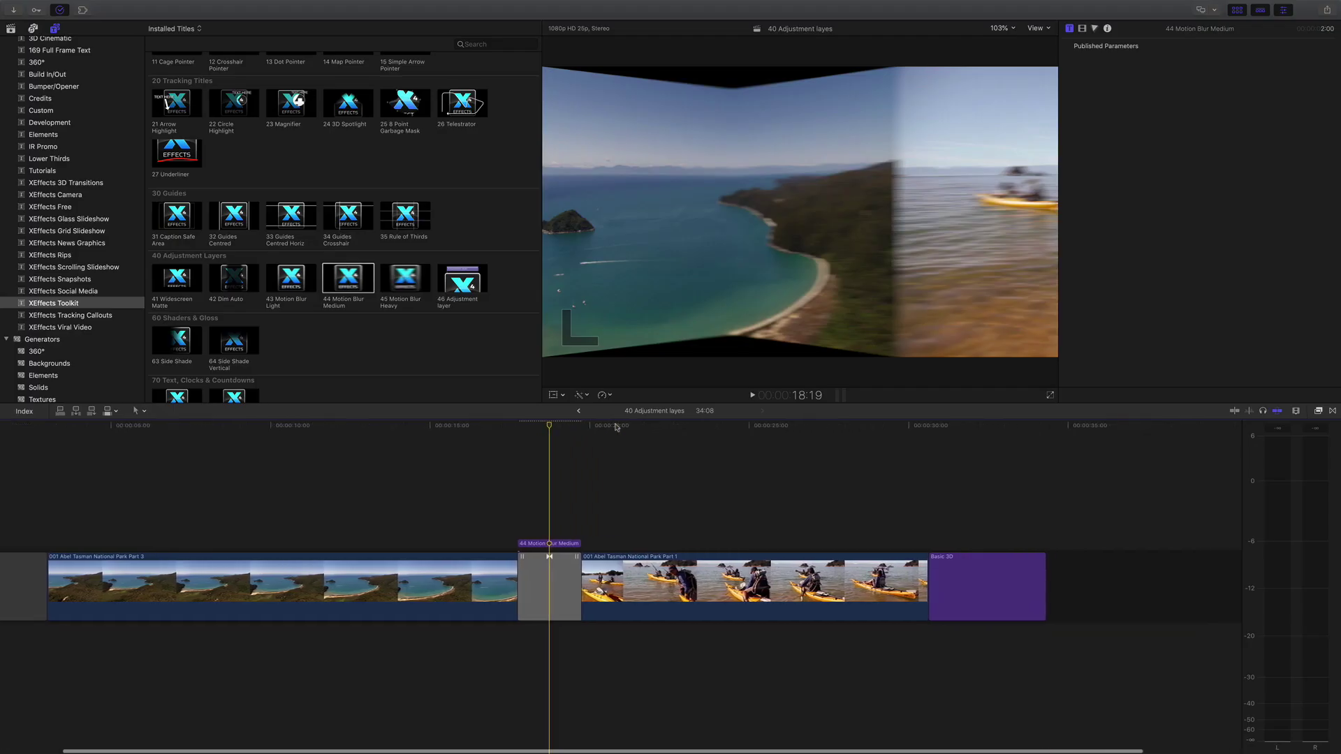
scroll(617, 427, right, 4)
click(871, 427)
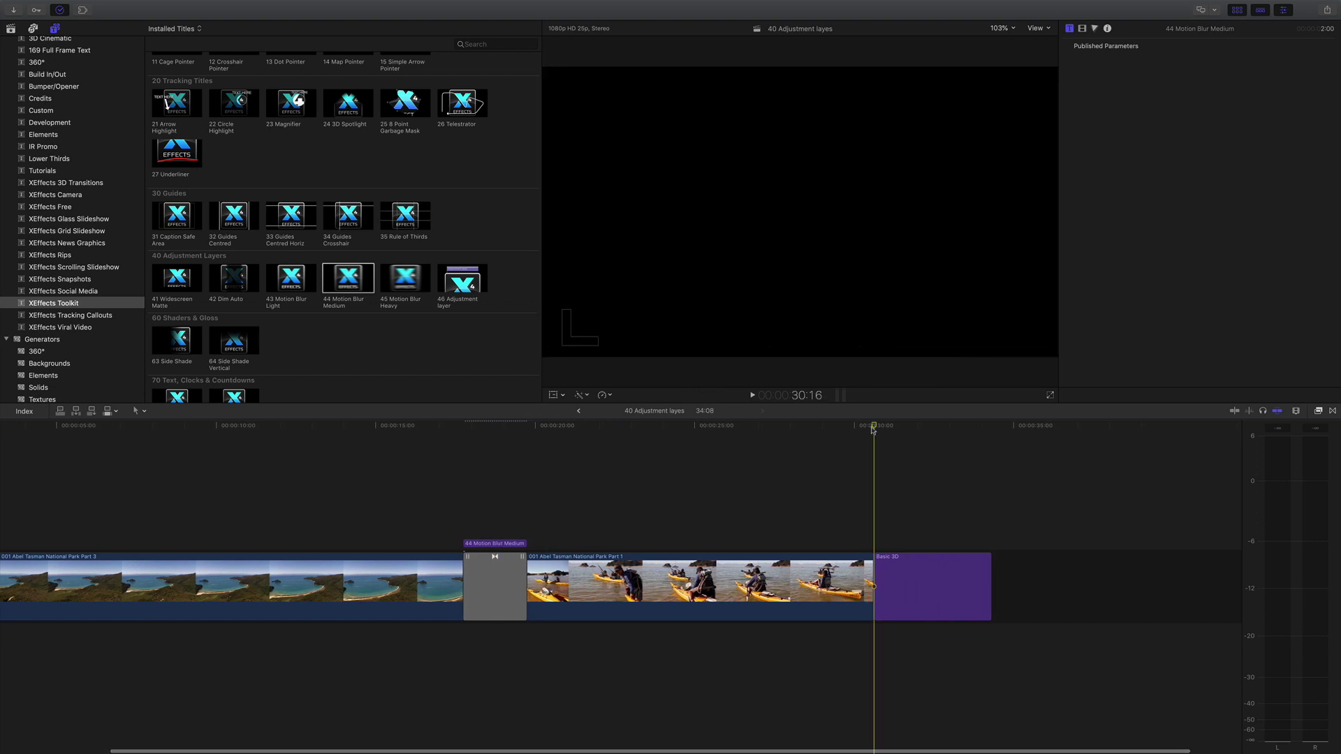
key(space)
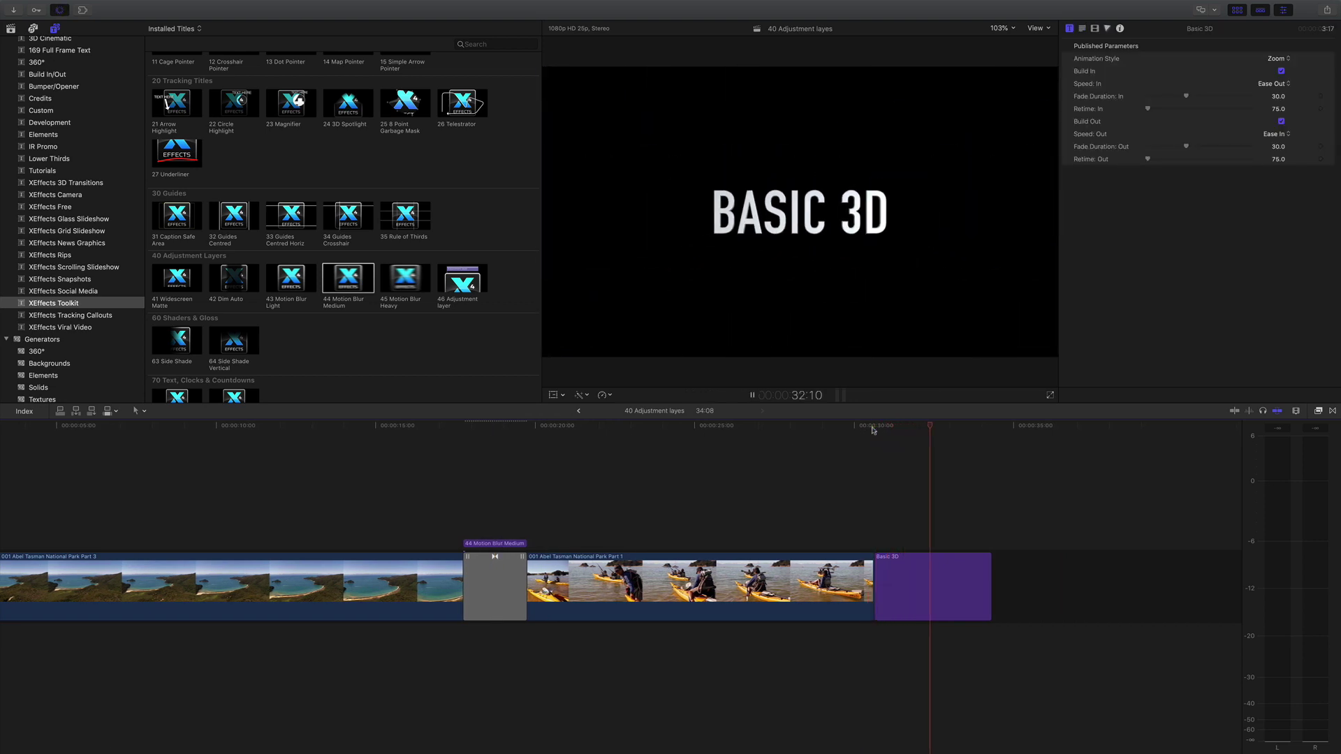
key(space)
drag(937, 426, 877, 427)
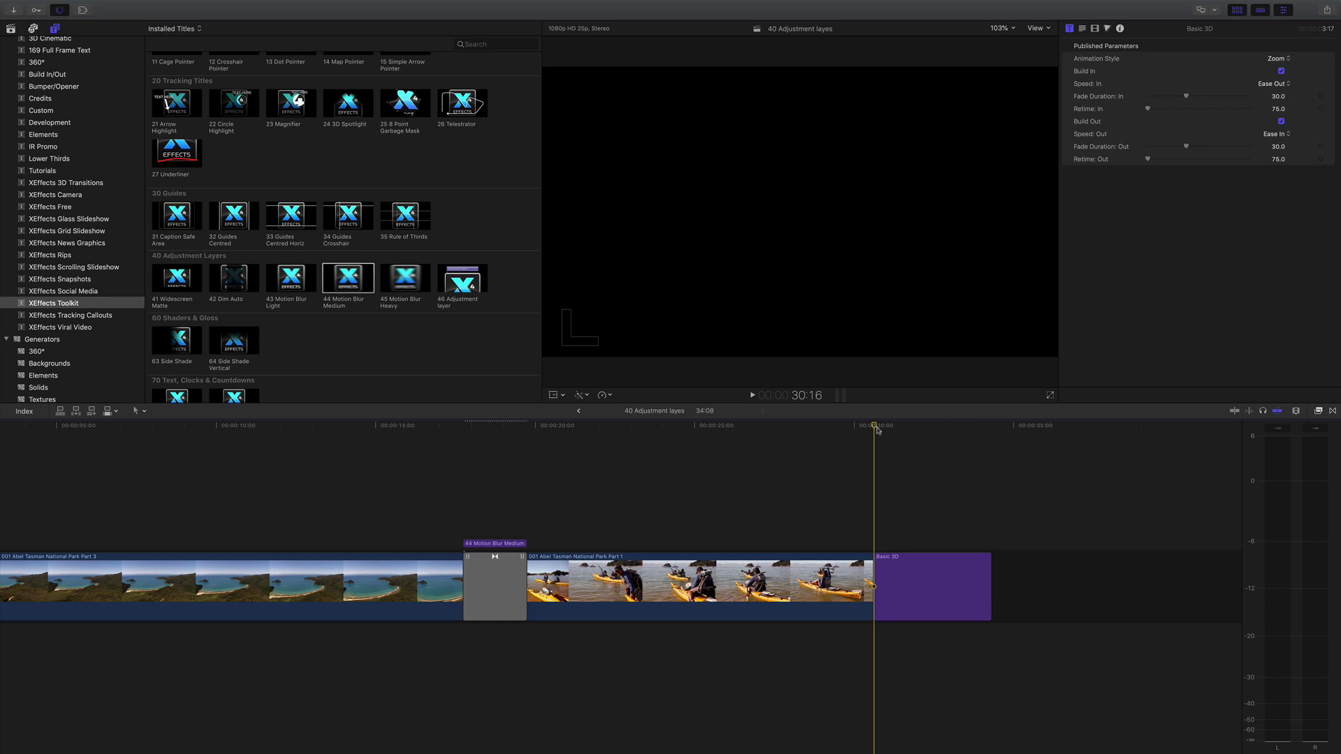
key(space)
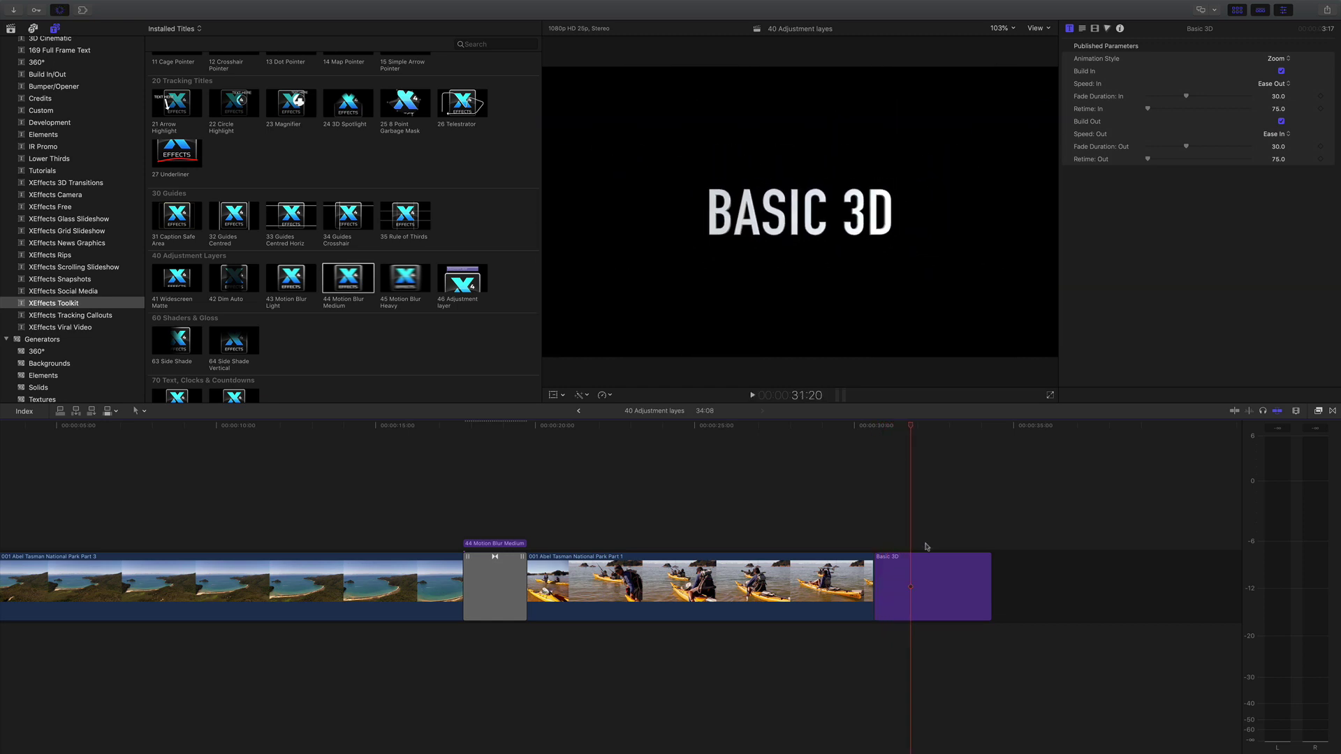
- Mark the range of the Basic 3D title and connect the 44 Motion Blur Medium title over it
click(922, 572)
key(x)
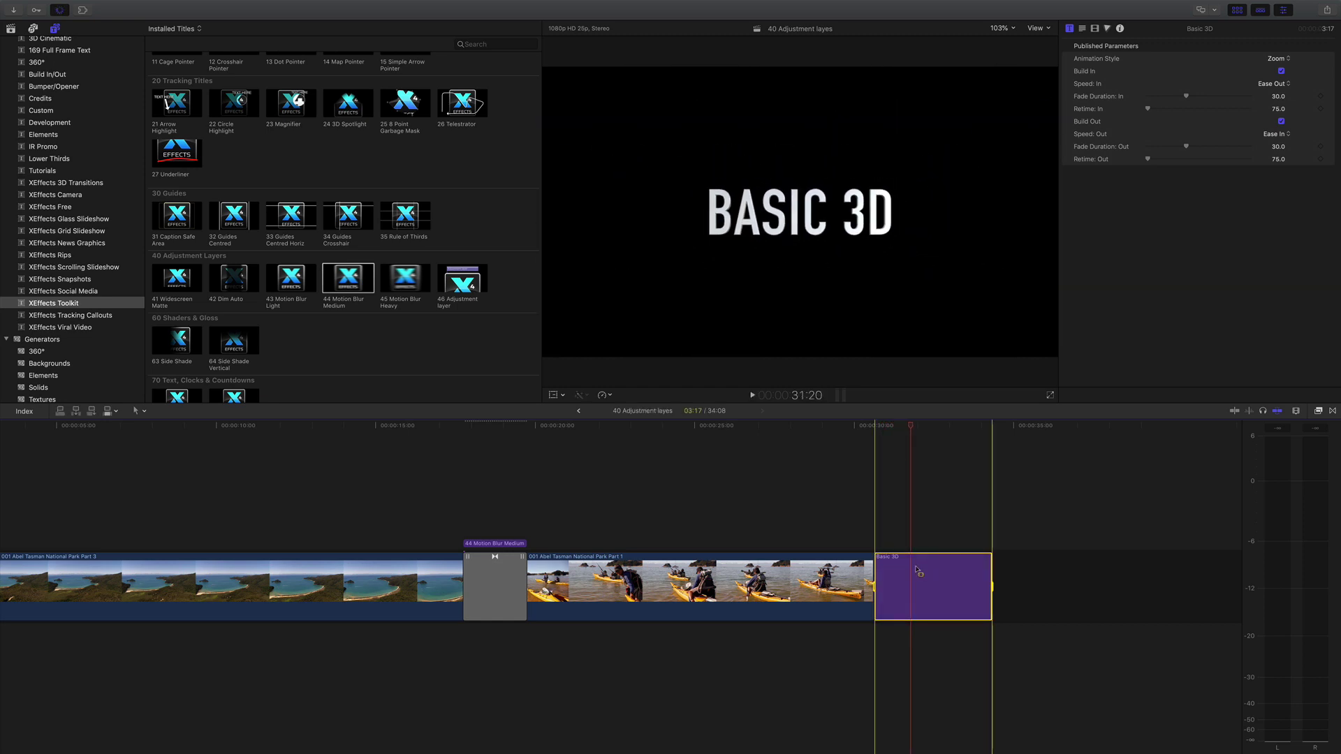
click(352, 287)
key(q)
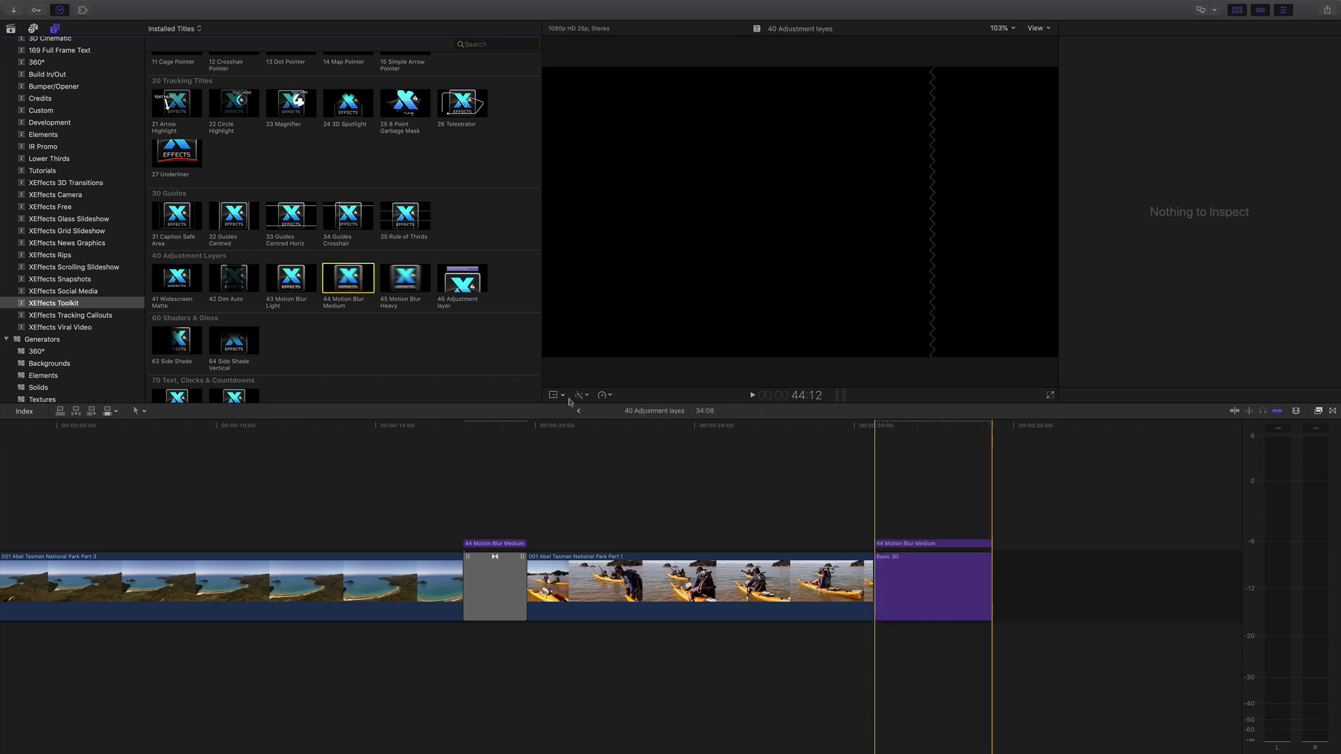
- Play back the Basic 3D title and toggle its 44 Motion Blur Medium title off and on to compare the blur
click(878, 428)
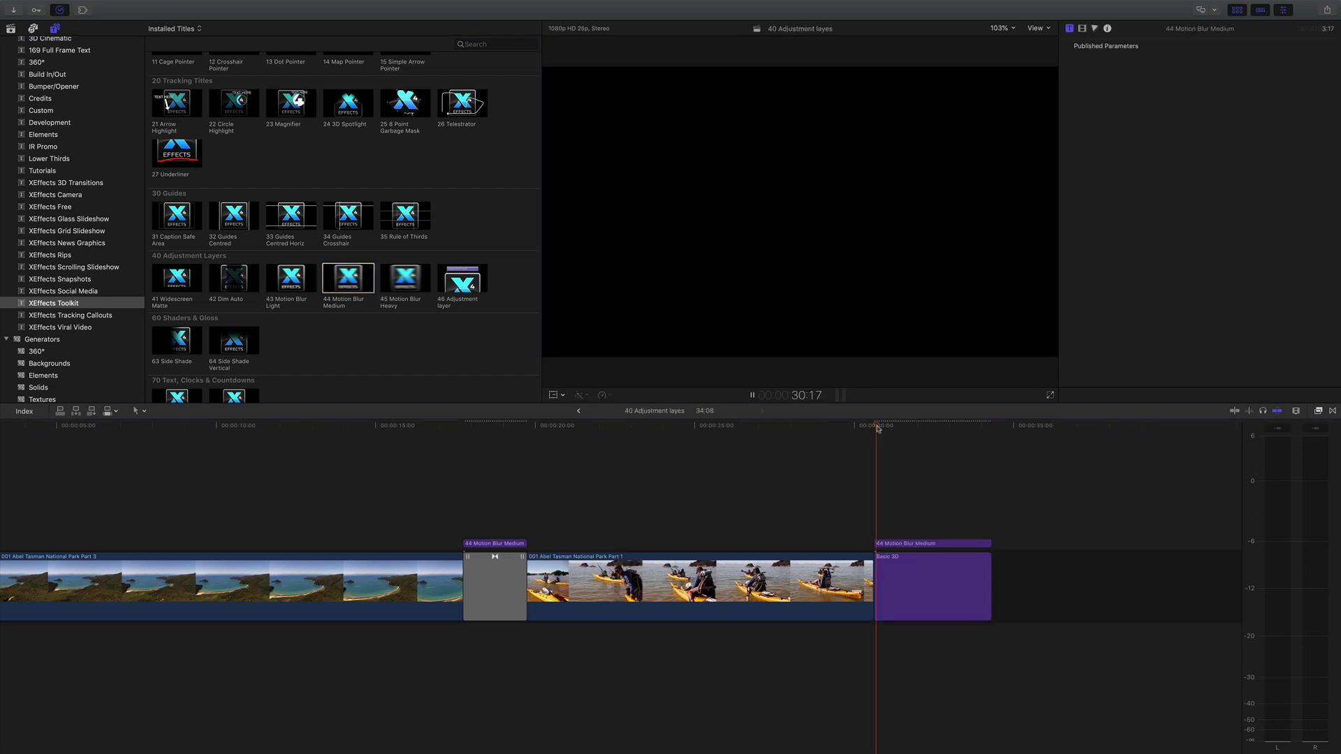
key(space)
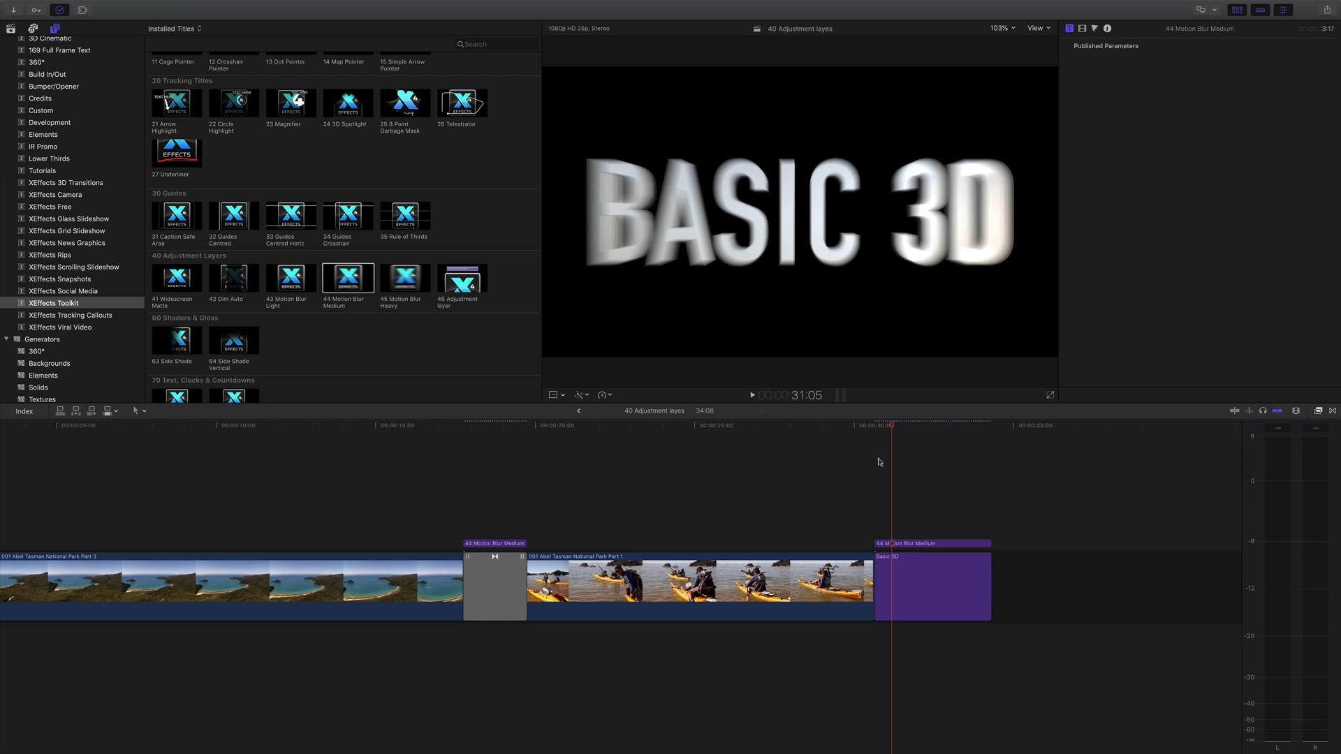
click(895, 544)
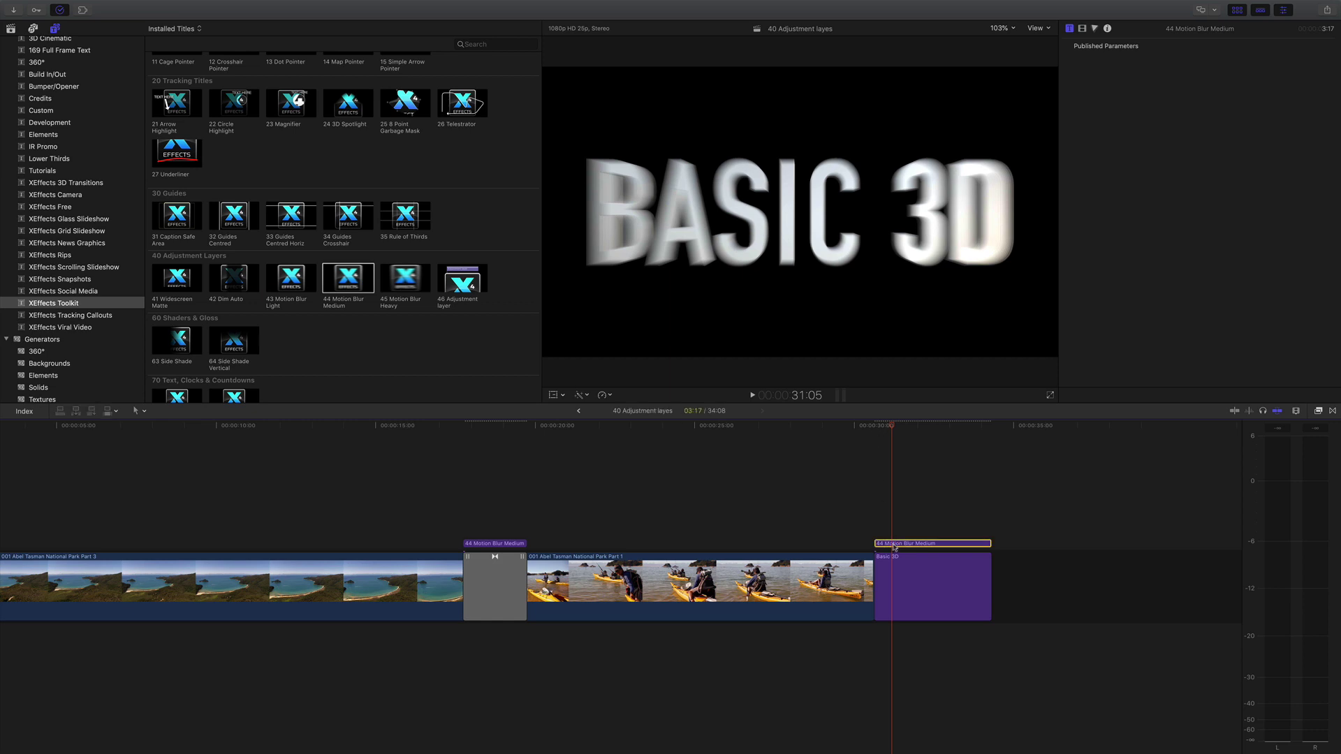
key(v)
key(v)
key(Up)
key(space)
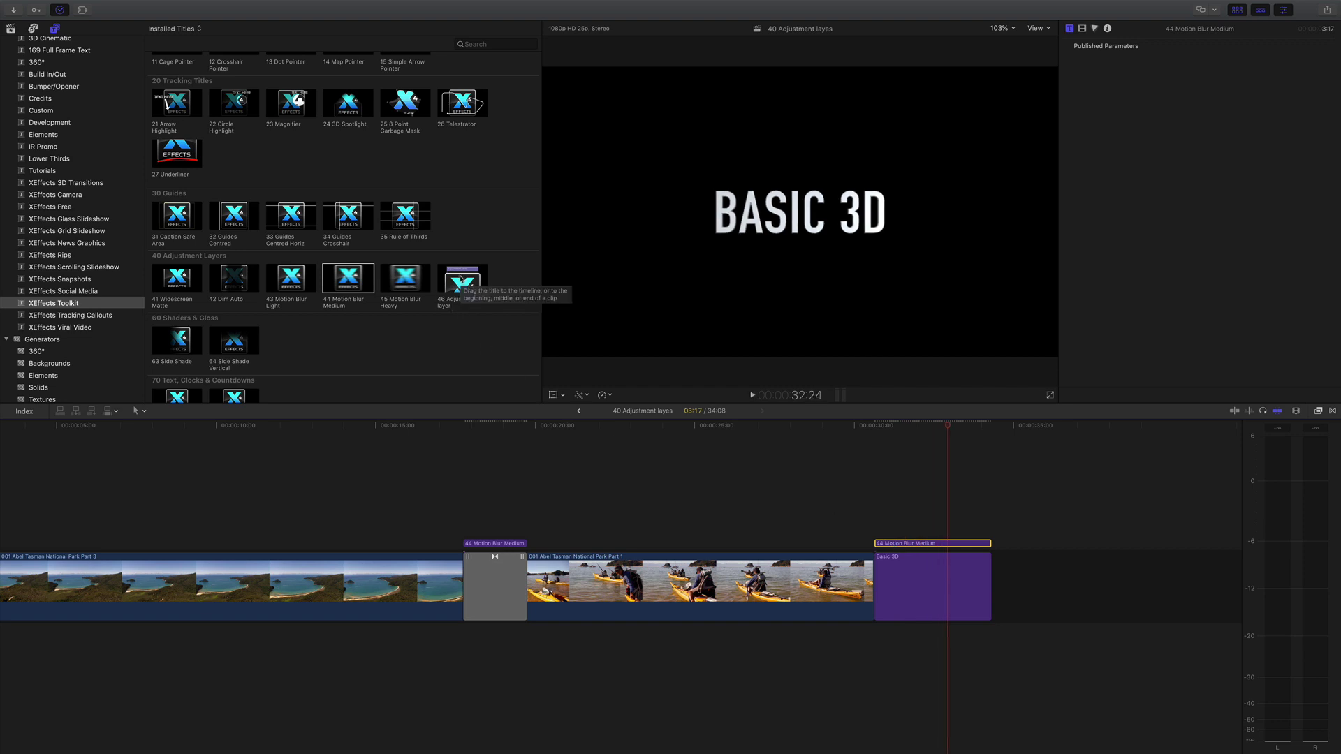
- Place the 46 Adjustment layer title above the kayak clip from about 20 seconds and show the frame at 22:16
drag(461, 279, 540, 540)
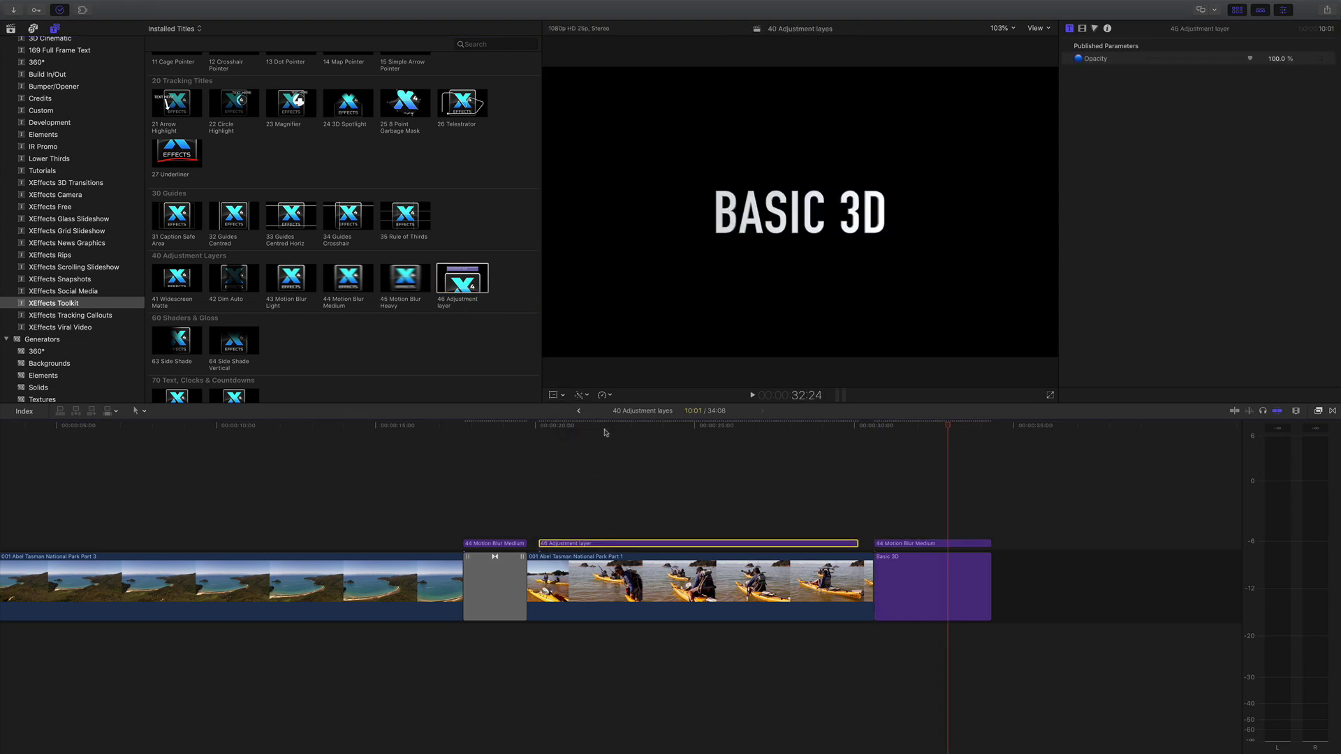
drag(605, 429, 620, 429)
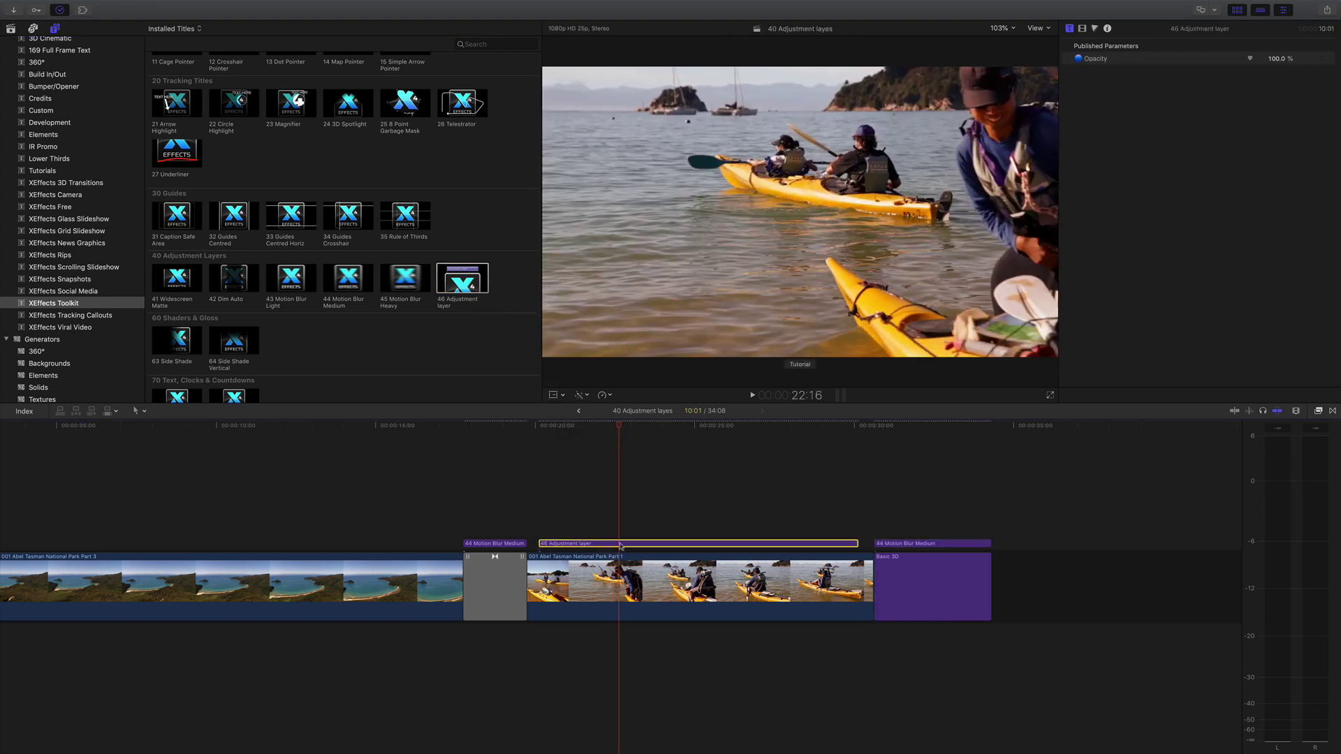
- Try changing the adjustment layer's overall scale in its transform settings and undo the change
click(1068, 28)
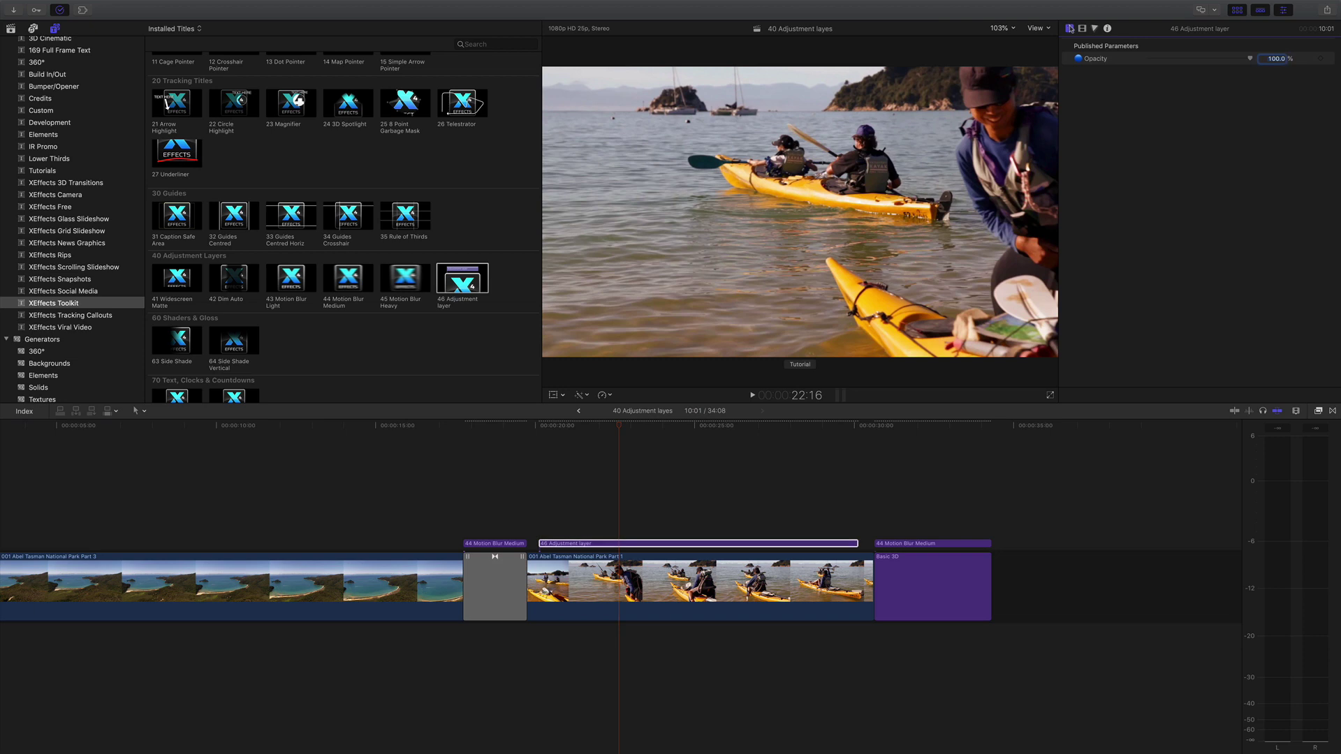
click(1082, 28)
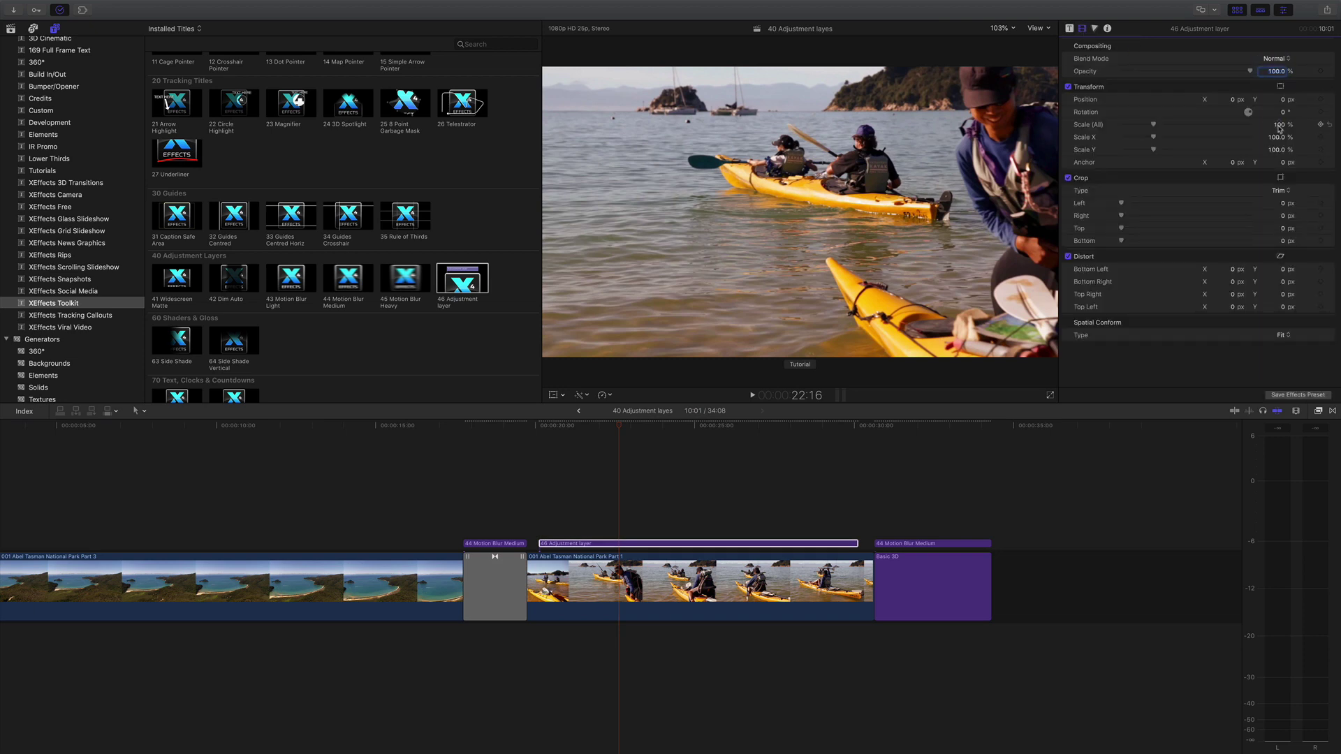
drag(1279, 128, 1197, 89)
key(super+z)
- Add a Color Board correction to the adjustment layer with Master exposure at 2% and check it at 22:17
click(1095, 29)
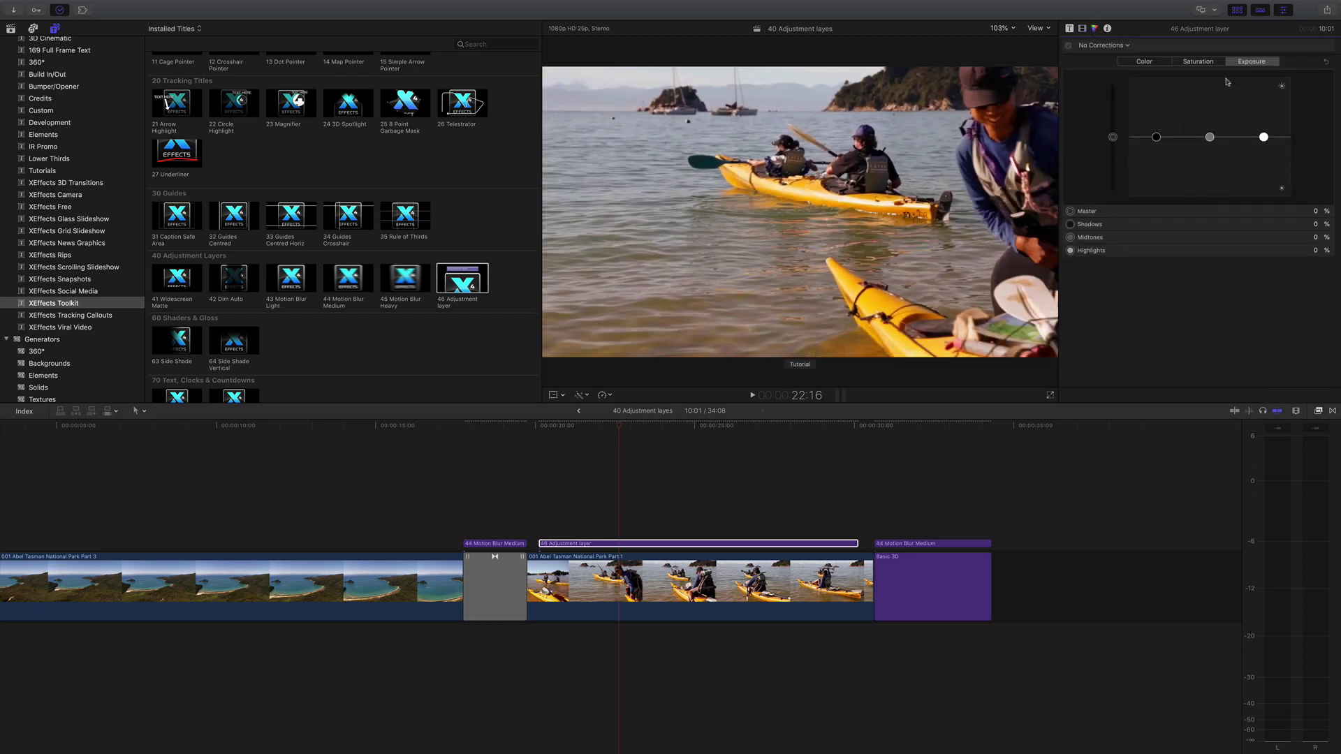
mouse_move(1117, 142)
mouse_down()
mouse_move(1113, 120)
mouse_move(1116, 138)
mouse_up()
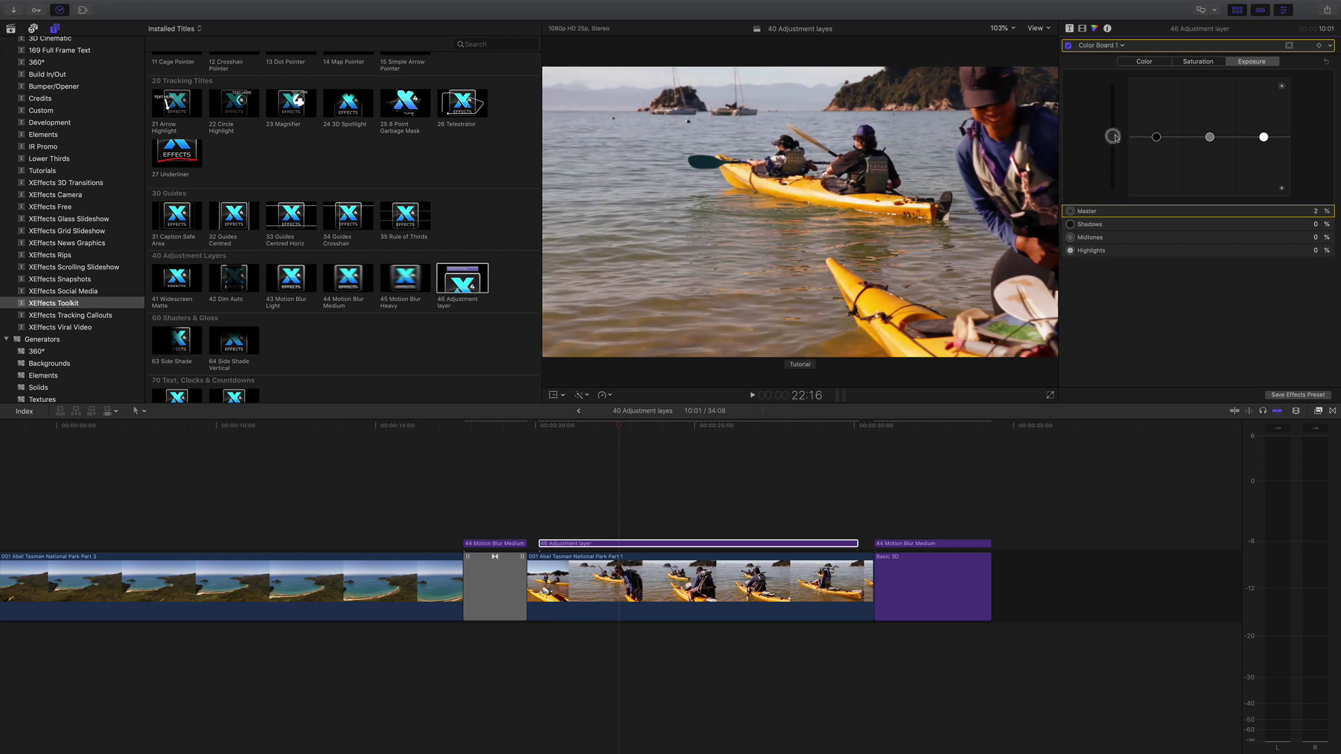
click(618, 431)
drag(619, 430, 620, 434)
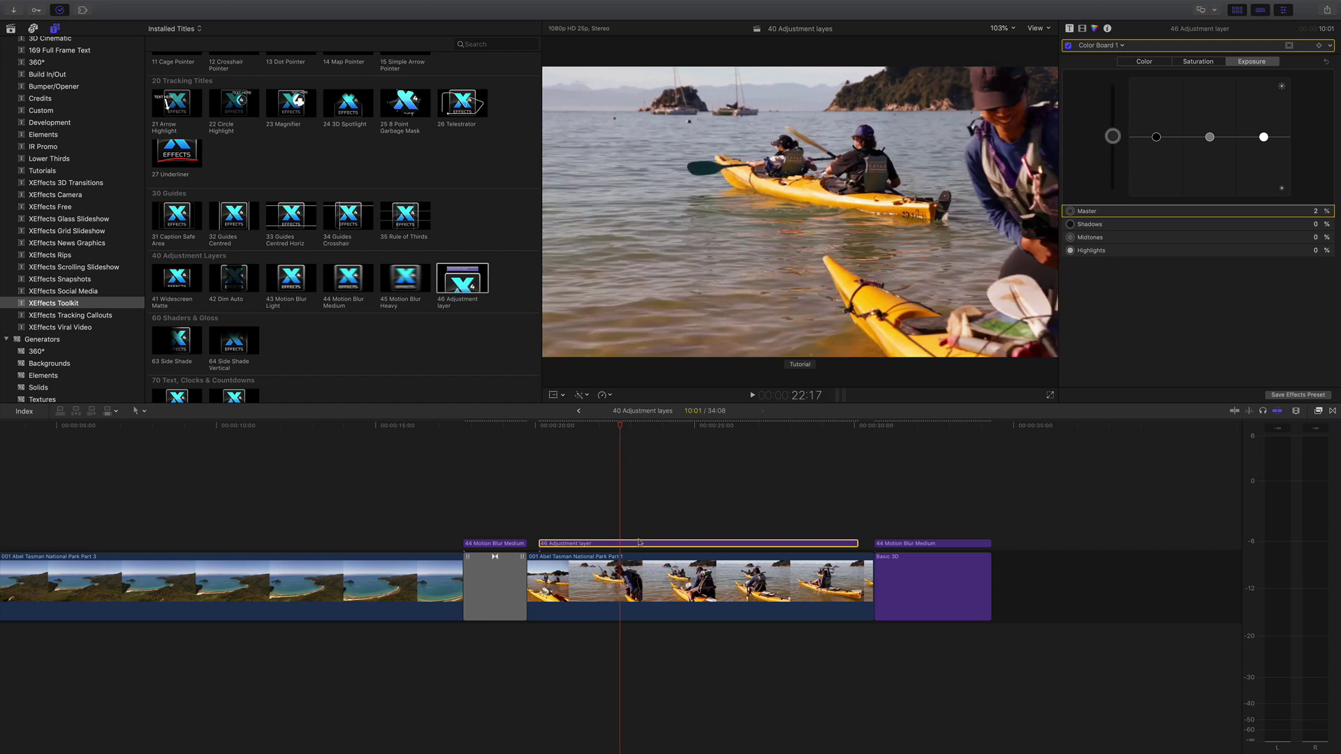